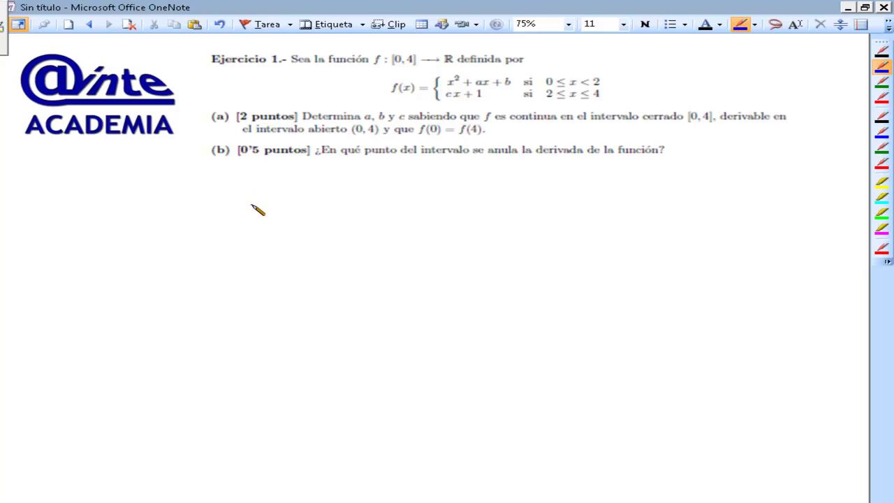
- Handwrite f(x) = with a large brace below the problem statement
{"action": "mouse_move", "coordinate": [101, 222]}
{"action": "left_mouse_down"}
{"action": "mouse_move", "coordinate": [102, 250]}
{"action": "mouse_move", "coordinate": [110, 238]}
{"action": "left_mouse_up"}
{"action": "mouse_move", "coordinate": [120, 218]}
{"action": "left_mouse_down"}
{"action": "mouse_move", "coordinate": [118, 236]}
{"action": "mouse_move", "coordinate": [154, 225]}
{"action": "left_mouse_up"}
{"action": "left_click_drag", "start_coordinate": [142, 233], "coordinate": [154, 233]}
{"action": "left_click_drag", "start_coordinate": [178, 188], "coordinate": [182, 289]}
{"action": "left_click_drag", "start_coordinate": [193, 204], "coordinate": [205, 218]}
- Write the first piece x²+ax+b with its interval 0≤x<2
{"action": "mouse_move", "coordinate": [205, 203]}
{"action": "left_mouse_down"}
{"action": "mouse_move", "coordinate": [196, 219]}
{"action": "mouse_move", "coordinate": [238, 211]}
{"action": "left_mouse_up"}
{"action": "mouse_move", "coordinate": [231, 202]}
{"action": "left_mouse_down"}
{"action": "mouse_move", "coordinate": [231, 218]}
{"action": "mouse_move", "coordinate": [278, 216]}
{"action": "left_mouse_up"}
{"action": "mouse_move", "coordinate": [278, 201]}
{"action": "left_mouse_down"}
{"action": "mouse_move", "coordinate": [267, 216]}
{"action": "mouse_move", "coordinate": [298, 207]}
{"action": "left_mouse_up"}
{"action": "mouse_move", "coordinate": [292, 199]}
{"action": "left_mouse_down"}
{"action": "mouse_move", "coordinate": [292, 213]}
{"action": "mouse_move", "coordinate": [306, 209]}
{"action": "left_mouse_up"}
{"action": "mouse_move", "coordinate": [389, 188]}
{"action": "left_mouse_down"}
{"action": "mouse_move", "coordinate": [413, 212]}
{"action": "mouse_move", "coordinate": [434, 210]}
{"action": "left_mouse_up"}
{"action": "mouse_move", "coordinate": [435, 197]}
{"action": "left_mouse_down"}
{"action": "mouse_move", "coordinate": [423, 210]}
{"action": "mouse_move", "coordinate": [477, 203]}
{"action": "left_mouse_up"}
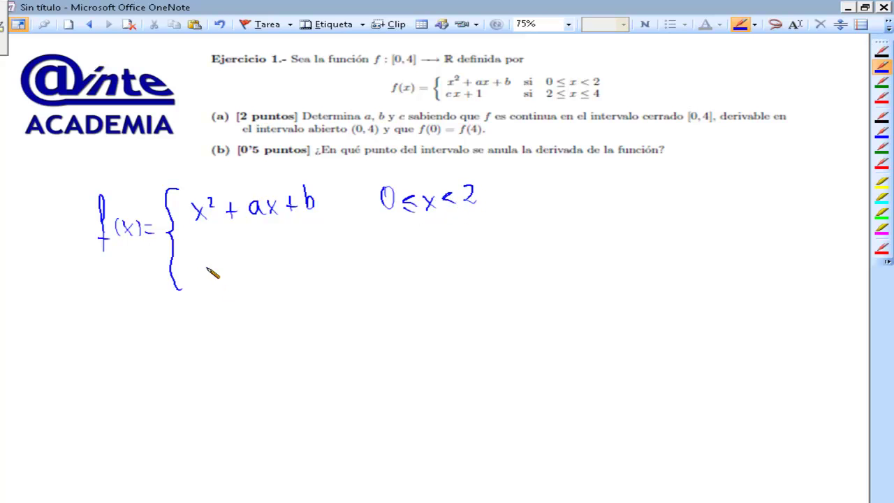
- Write the second piece cx+1 for 2≤x≤4, then begin a limit as x→2⁻ below
{"action": "left_click_drag", "start_coordinate": [212, 248], "coordinate": [213, 263]}
{"action": "mouse_move", "coordinate": [220, 248]}
{"action": "left_mouse_down"}
{"action": "mouse_move", "coordinate": [230, 262]}
{"action": "mouse_move", "coordinate": [219, 264]}
{"action": "mouse_move", "coordinate": [256, 252]}
{"action": "mouse_move", "coordinate": [277, 261]}
{"action": "left_mouse_up"}
{"action": "left_click_drag", "start_coordinate": [270, 260], "coordinate": [286, 260]}
{"action": "mouse_move", "coordinate": [384, 236]}
{"action": "left_mouse_down"}
{"action": "mouse_move", "coordinate": [399, 253]}
{"action": "mouse_move", "coordinate": [437, 252]}
{"action": "left_mouse_up"}
{"action": "mouse_move", "coordinate": [437, 237]}
{"action": "left_mouse_down"}
{"action": "mouse_move", "coordinate": [426, 252]}
{"action": "mouse_move", "coordinate": [459, 251]}
{"action": "mouse_move", "coordinate": [476, 238]}
{"action": "mouse_move", "coordinate": [475, 260]}
{"action": "left_mouse_up"}
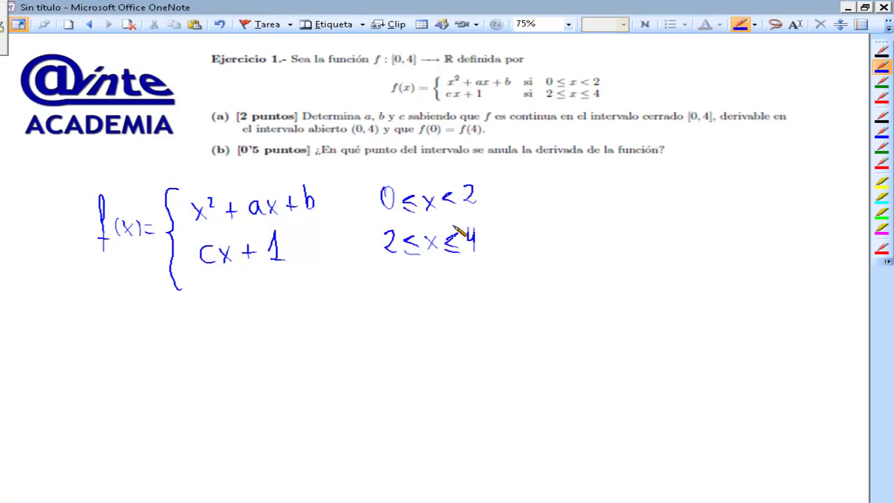
{"action": "left_click_drag", "start_coordinate": [153, 333], "coordinate": [199, 327]}
{"action": "mouse_move", "coordinate": [157, 345]}
{"action": "left_mouse_down"}
{"action": "mouse_move", "coordinate": [185, 354]}
{"action": "mouse_move", "coordinate": [204, 341]}
{"action": "left_mouse_up"}
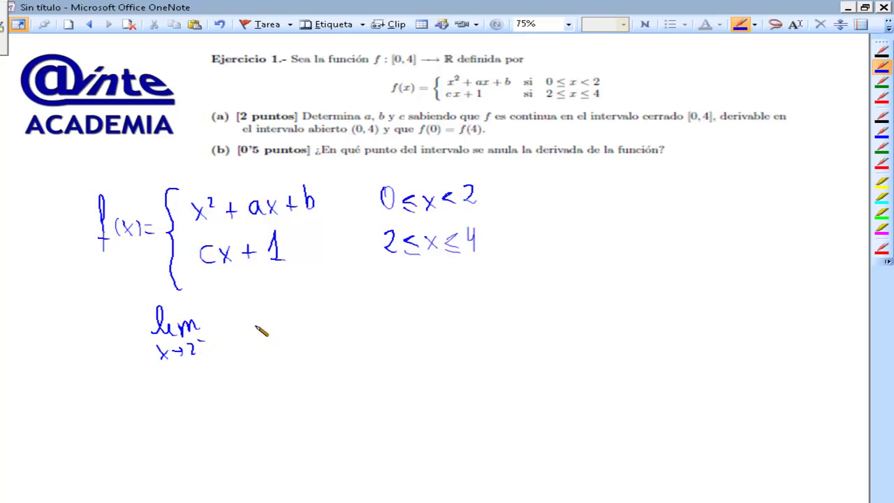
- Complete the continuity condition lim x→2⁻ f(x) = lim x→2⁺ f(x)
{"action": "mouse_move", "coordinate": [219, 301]}
{"action": "left_mouse_down"}
{"action": "mouse_move", "coordinate": [228, 336]}
{"action": "mouse_move", "coordinate": [268, 321]}
{"action": "left_mouse_up"}
{"action": "mouse_move", "coordinate": [259, 329]}
{"action": "left_mouse_down"}
{"action": "mouse_move", "coordinate": [318, 317]}
{"action": "mouse_move", "coordinate": [329, 318]}
{"action": "mouse_move", "coordinate": [299, 345]}
{"action": "mouse_move", "coordinate": [334, 336]}
{"action": "left_mouse_up"}
{"action": "left_click_drag", "start_coordinate": [331, 332], "coordinate": [331, 341]}
{"action": "left_click_drag", "start_coordinate": [347, 286], "coordinate": [356, 323]}
{"action": "left_click_drag", "start_coordinate": [361, 310], "coordinate": [362, 320]}
{"action": "left_click_drag", "start_coordinate": [374, 304], "coordinate": [378, 317]}
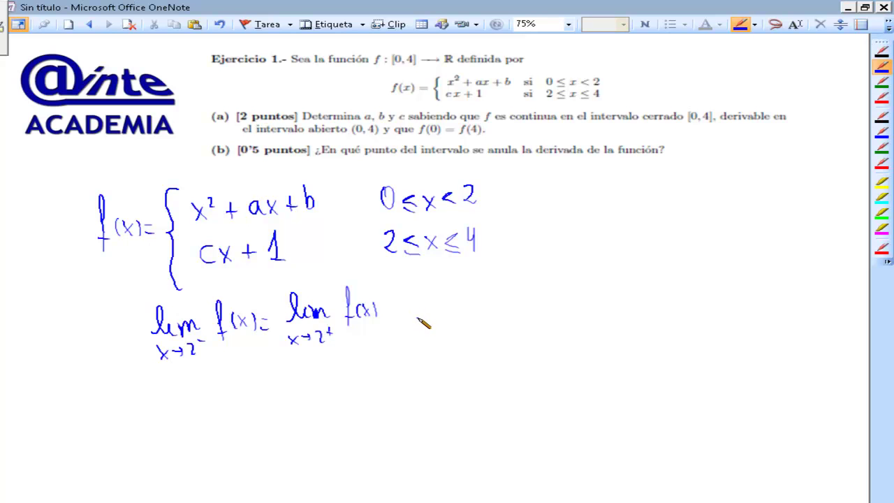
- Write f'(x) = followed by an empty brace below the limits
{"action": "mouse_move", "coordinate": [112, 396]}
{"action": "left_mouse_down"}
{"action": "mouse_move", "coordinate": [109, 438]}
{"action": "mouse_move", "coordinate": [121, 403]}
{"action": "mouse_move", "coordinate": [130, 423]}
{"action": "mouse_move", "coordinate": [147, 422]}
{"action": "left_mouse_up"}
{"action": "mouse_move", "coordinate": [151, 409]}
{"action": "left_mouse_down"}
{"action": "mouse_move", "coordinate": [155, 424]}
{"action": "mouse_move", "coordinate": [173, 412]}
{"action": "left_mouse_up"}
{"action": "left_click_drag", "start_coordinate": [163, 421], "coordinate": [174, 420]}
{"action": "mouse_move", "coordinate": [203, 376]}
{"action": "left_mouse_down"}
{"action": "mouse_move", "coordinate": [187, 462]}
{"action": "mouse_move", "coordinate": [203, 469]}
{"action": "left_mouse_up"}
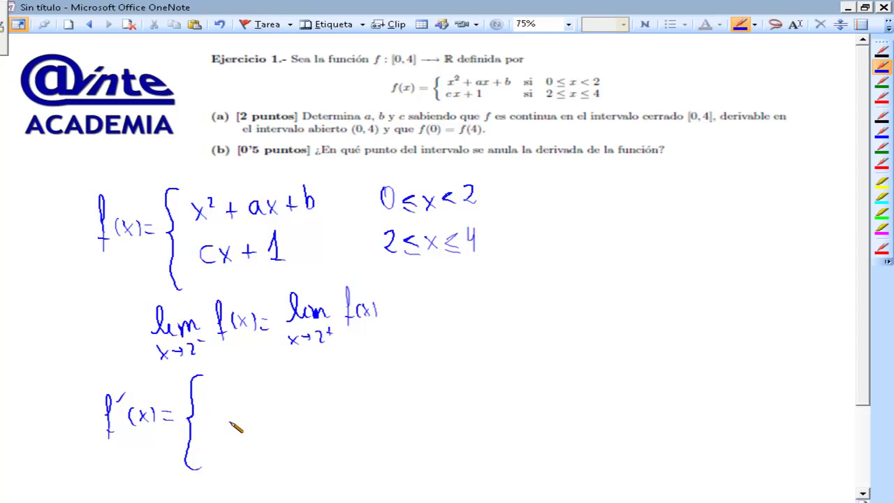
- Fill the f'(x) brace with 2x+a for 0<x<2 and c for 2≤x<4
{"action": "mouse_move", "coordinate": [218, 386]}
{"action": "left_mouse_down"}
{"action": "mouse_move", "coordinate": [227, 402]}
{"action": "mouse_move", "coordinate": [287, 395]}
{"action": "left_mouse_up"}
{"action": "left_click_drag", "start_coordinate": [351, 378], "coordinate": [401, 395]}
{"action": "mouse_move", "coordinate": [401, 383]}
{"action": "left_mouse_down"}
{"action": "mouse_move", "coordinate": [391, 395]}
{"action": "mouse_move", "coordinate": [445, 393]}
{"action": "left_mouse_up"}
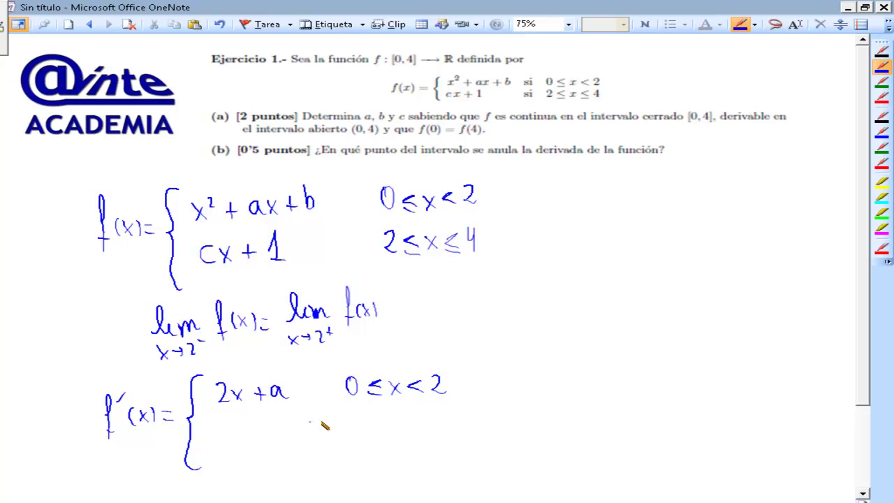
{"action": "left_click_drag", "start_coordinate": [250, 433], "coordinate": [251, 442]}
{"action": "mouse_move", "coordinate": [354, 428]}
{"action": "left_mouse_down"}
{"action": "mouse_move", "coordinate": [393, 446]}
{"action": "mouse_move", "coordinate": [415, 442]}
{"action": "mouse_move", "coordinate": [416, 428]}
{"action": "mouse_move", "coordinate": [435, 441]}
{"action": "mouse_move", "coordinate": [449, 432]}
{"action": "mouse_move", "coordinate": [445, 440]}
{"action": "left_mouse_up"}
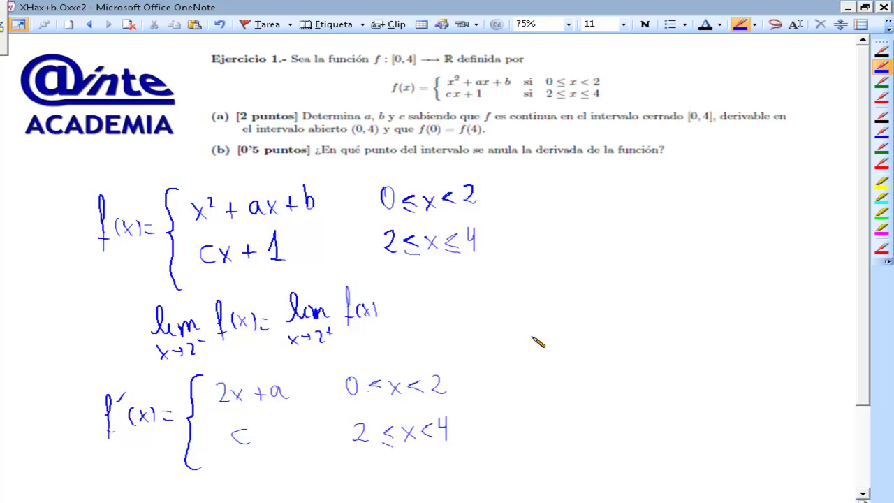
{"action": "left_click_drag", "start_coordinate": [872, 303], "coordinate": [870, 343]}
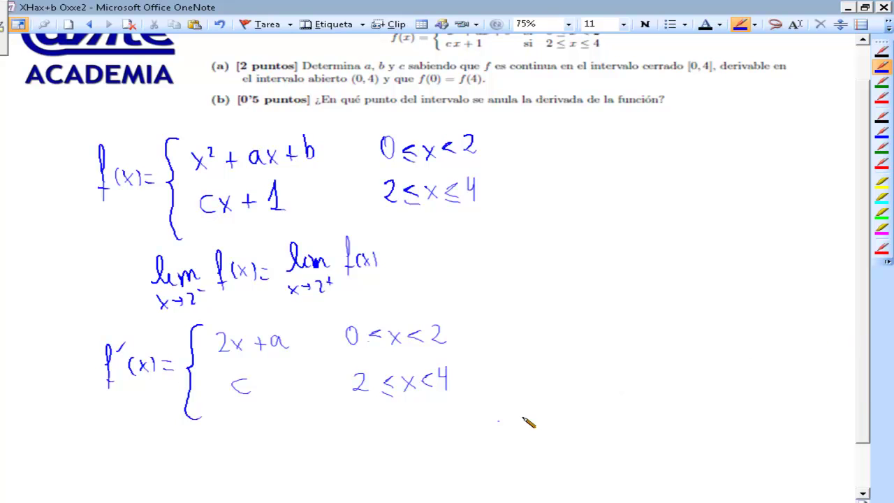
- Write the derivative condition lim x→2⁻ f'(x) = lim x→2⁺ f(x)
{"action": "mouse_move", "coordinate": [161, 446]}
{"action": "left_mouse_down"}
{"action": "mouse_move", "coordinate": [195, 447]}
{"action": "mouse_move", "coordinate": [168, 473]}
{"action": "mouse_move", "coordinate": [189, 473]}
{"action": "left_mouse_up"}
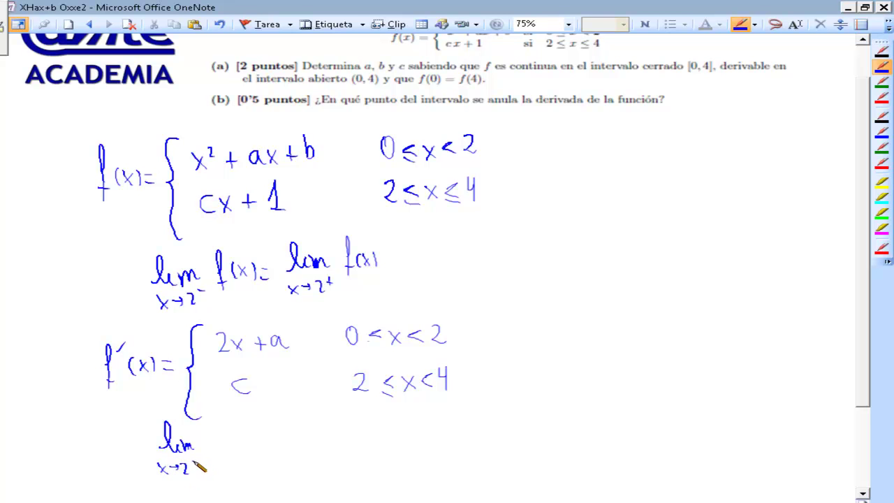
{"action": "left_click_drag", "start_coordinate": [193, 461], "coordinate": [199, 462]}
{"action": "mouse_move", "coordinate": [227, 427]}
{"action": "left_mouse_down"}
{"action": "mouse_move", "coordinate": [212, 460]}
{"action": "mouse_move", "coordinate": [223, 434]}
{"action": "mouse_move", "coordinate": [235, 454]}
{"action": "left_mouse_up"}
{"action": "left_click_drag", "start_coordinate": [240, 441], "coordinate": [249, 454]}
{"action": "left_click_drag", "start_coordinate": [255, 444], "coordinate": [265, 444]}
{"action": "mouse_move", "coordinate": [255, 449]}
{"action": "left_mouse_down"}
{"action": "mouse_move", "coordinate": [318, 443]}
{"action": "mouse_move", "coordinate": [286, 463]}
{"action": "left_mouse_up"}
{"action": "left_click_drag", "start_coordinate": [294, 459], "coordinate": [321, 455]}
{"action": "left_click_drag", "start_coordinate": [318, 452], "coordinate": [318, 459]}
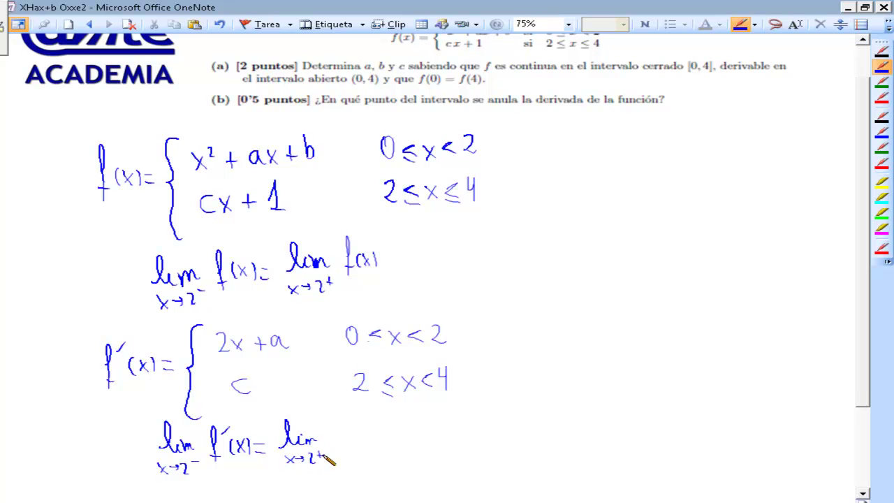
{"action": "mouse_move", "coordinate": [341, 418]}
{"action": "left_mouse_down"}
{"action": "mouse_move", "coordinate": [334, 459]}
{"action": "mouse_move", "coordinate": [365, 450]}
{"action": "left_mouse_up"}
{"action": "left_click_drag", "start_coordinate": [365, 433], "coordinate": [355, 451]}
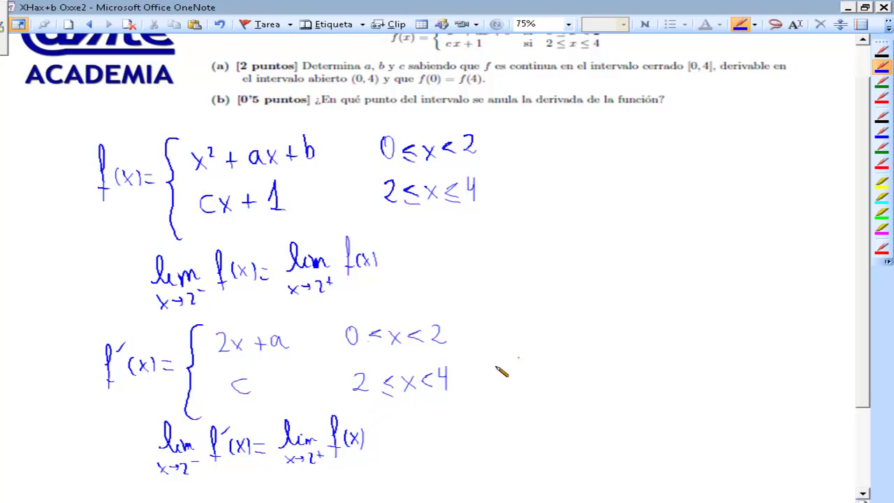
- Write the endpoint condition f(0)=f(4) underneath
{"action": "scroll", "coordinate": [867, 321], "scroll_direction": "down", "scroll_amount": 3}
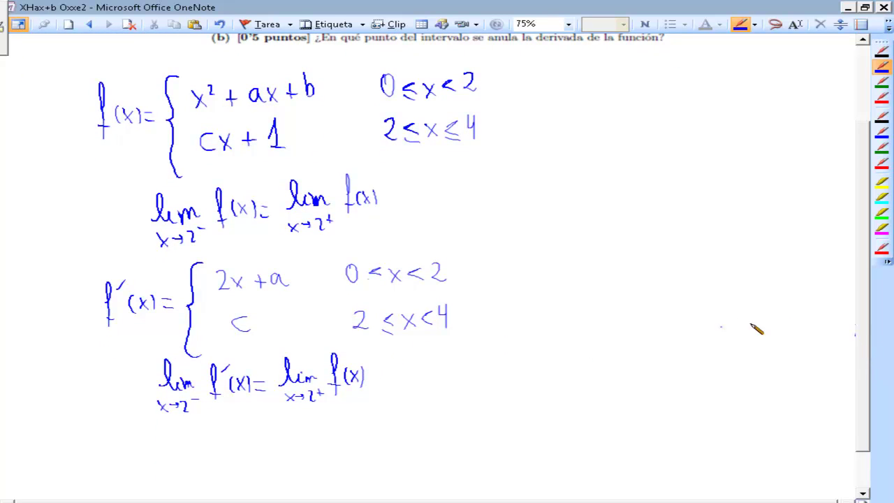
{"action": "mouse_move", "coordinate": [136, 443]}
{"action": "left_mouse_down"}
{"action": "mouse_move", "coordinate": [131, 480]}
{"action": "mouse_move", "coordinate": [160, 454]}
{"action": "mouse_move", "coordinate": [168, 467]}
{"action": "left_mouse_up"}
{"action": "mouse_move", "coordinate": [177, 461]}
{"action": "left_mouse_down"}
{"action": "mouse_move", "coordinate": [197, 479]}
{"action": "mouse_move", "coordinate": [205, 463]}
{"action": "left_mouse_up"}
{"action": "mouse_move", "coordinate": [212, 440]}
{"action": "left_mouse_down"}
{"action": "mouse_move", "coordinate": [211, 467]}
{"action": "mouse_move", "coordinate": [225, 454]}
{"action": "left_mouse_up"}
{"action": "left_click_drag", "start_coordinate": [223, 443], "coordinate": [228, 470]}
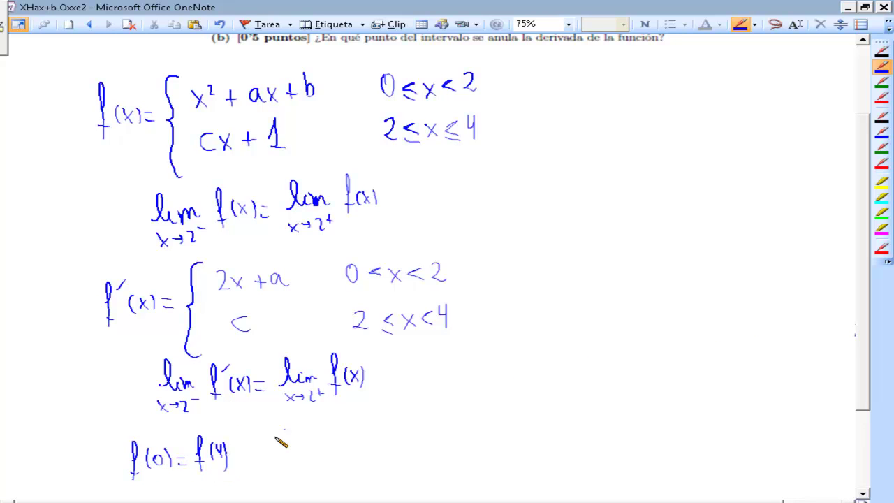
{"action": "left_click_drag", "start_coordinate": [864, 253], "coordinate": [864, 238]}
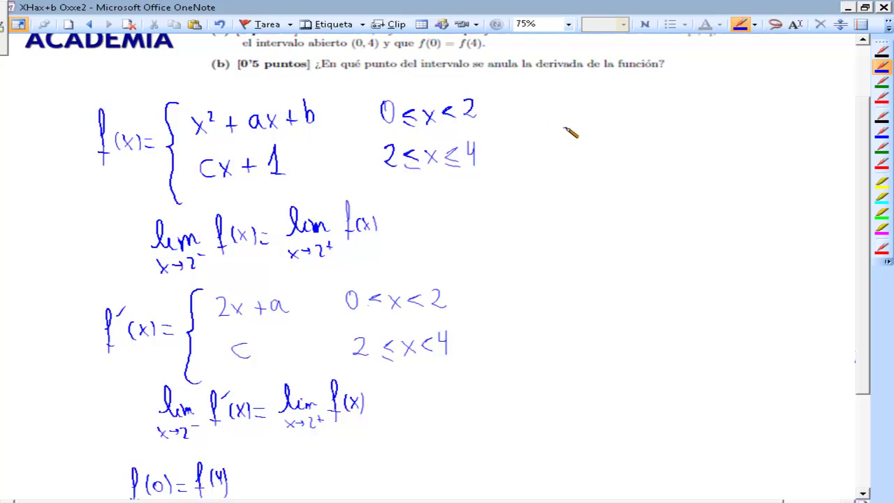
- Write 4+2a+b = 2c+1 in the space right of the piecewise f(x)
{"action": "left_click_drag", "start_coordinate": [554, 124], "coordinate": [560, 146]}
{"action": "mouse_move", "coordinate": [578, 134]}
{"action": "left_mouse_down"}
{"action": "mouse_move", "coordinate": [578, 146]}
{"action": "mouse_move", "coordinate": [584, 140]}
{"action": "left_mouse_up"}
{"action": "mouse_move", "coordinate": [589, 131]}
{"action": "left_mouse_down"}
{"action": "mouse_move", "coordinate": [603, 147]}
{"action": "mouse_move", "coordinate": [629, 145]}
{"action": "left_mouse_up"}
{"action": "left_click_drag", "start_coordinate": [624, 142], "coordinate": [641, 148]}
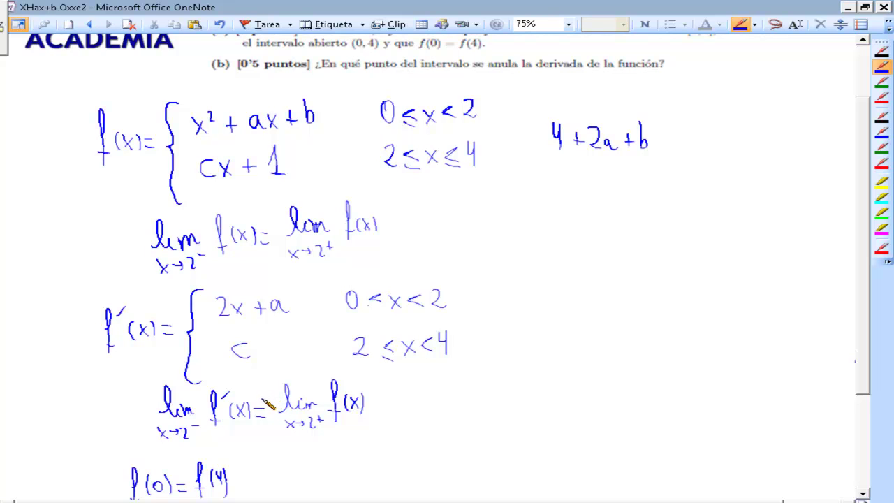
{"action": "left_click_drag", "start_coordinate": [661, 142], "coordinate": [674, 149]}
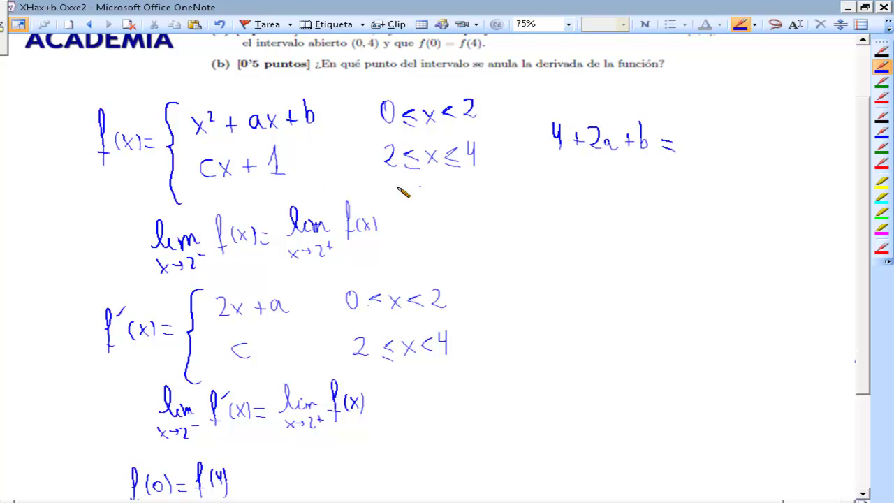
{"action": "mouse_move", "coordinate": [686, 131]}
{"action": "left_mouse_down"}
{"action": "mouse_move", "coordinate": [700, 149]}
{"action": "mouse_move", "coordinate": [730, 144]}
{"action": "mouse_move", "coordinate": [747, 155]}
{"action": "left_mouse_up"}
{"action": "left_click_drag", "start_coordinate": [739, 155], "coordinate": [755, 153]}
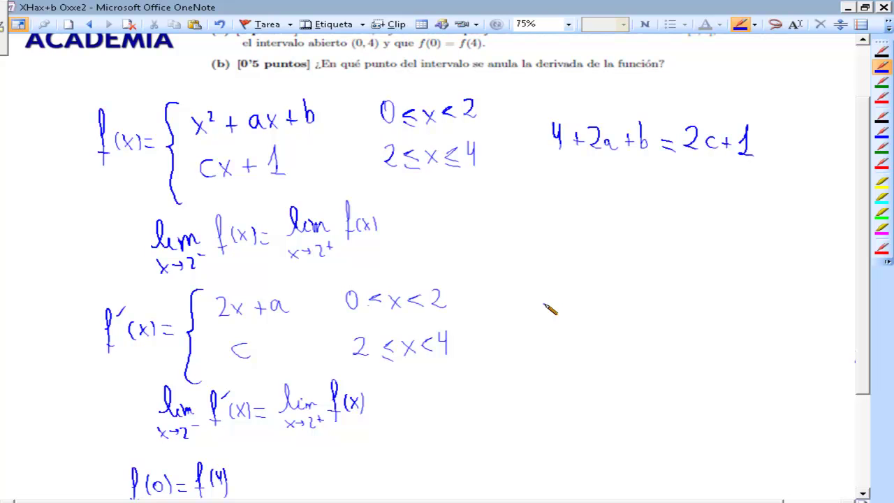
{"action": "left_click_drag", "start_coordinate": [865, 218], "coordinate": [866, 195]}
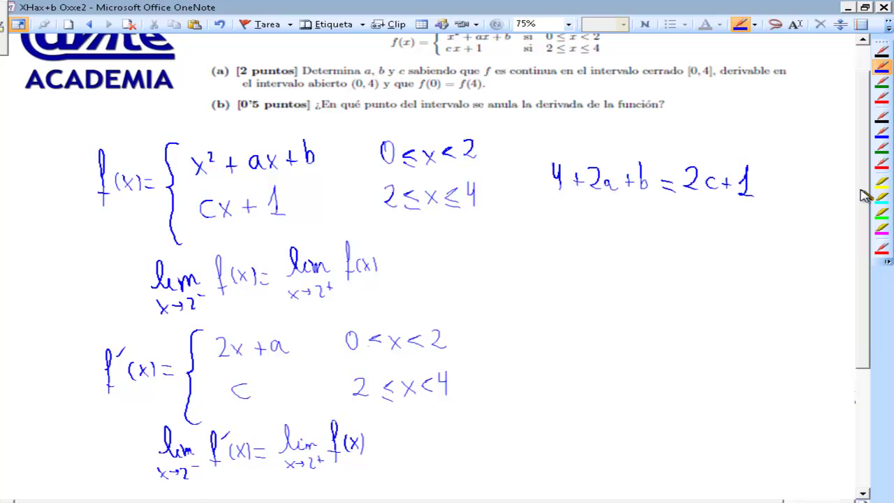
- Write 4+a = c to the right of the derivative f'(x)
{"action": "left_click_drag", "start_coordinate": [867, 196], "coordinate": [868, 235]}
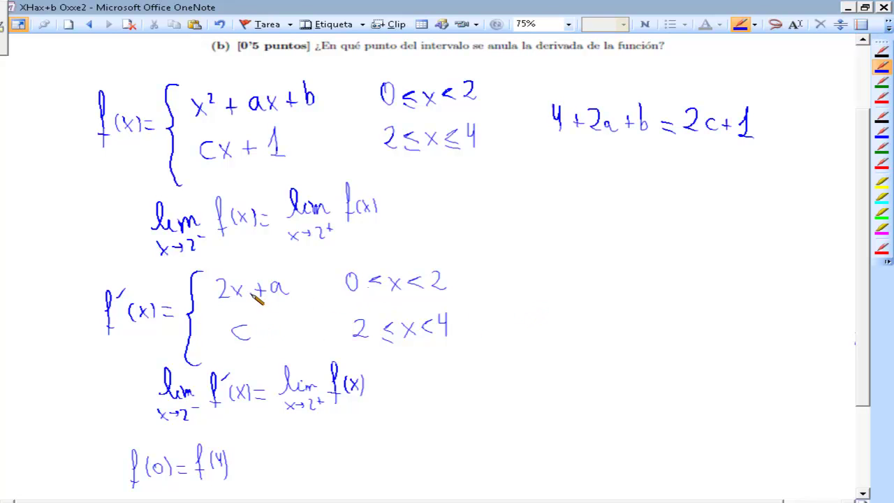
{"action": "mouse_move", "coordinate": [552, 273]}
{"action": "left_mouse_down"}
{"action": "mouse_move", "coordinate": [564, 297]}
{"action": "mouse_move", "coordinate": [574, 294]}
{"action": "left_mouse_up"}
{"action": "mouse_move", "coordinate": [600, 285]}
{"action": "left_mouse_down"}
{"action": "mouse_move", "coordinate": [598, 292]}
{"action": "mouse_move", "coordinate": [631, 288]}
{"action": "left_mouse_up"}
{"action": "left_click_drag", "start_coordinate": [618, 295], "coordinate": [657, 298]}
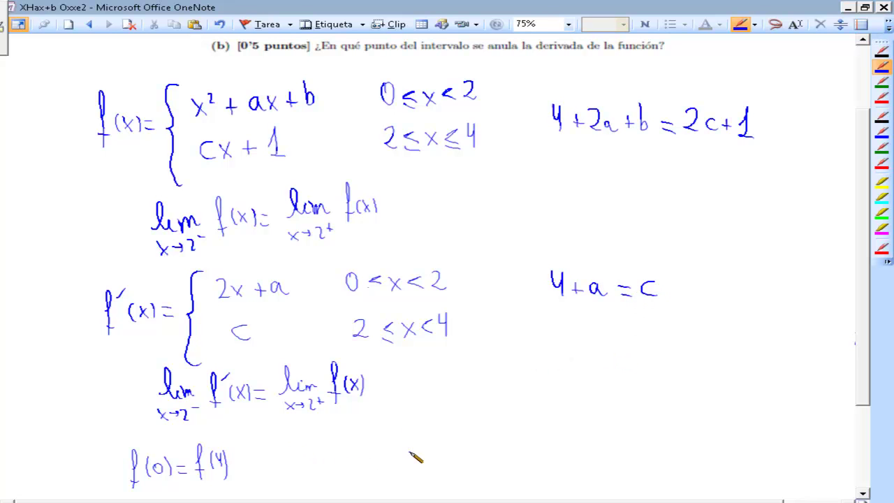
- Write f(0) = b and f(4) = 4c+1 below the limit conditions
{"action": "mouse_move", "coordinate": [379, 421]}
{"action": "left_mouse_down"}
{"action": "mouse_move", "coordinate": [375, 447]}
{"action": "mouse_move", "coordinate": [381, 438]}
{"action": "left_mouse_up"}
{"action": "mouse_move", "coordinate": [392, 424]}
{"action": "left_mouse_down"}
{"action": "mouse_move", "coordinate": [394, 449]}
{"action": "mouse_move", "coordinate": [398, 427]}
{"action": "mouse_move", "coordinate": [408, 443]}
{"action": "left_mouse_up"}
{"action": "left_click_drag", "start_coordinate": [416, 433], "coordinate": [440, 439]}
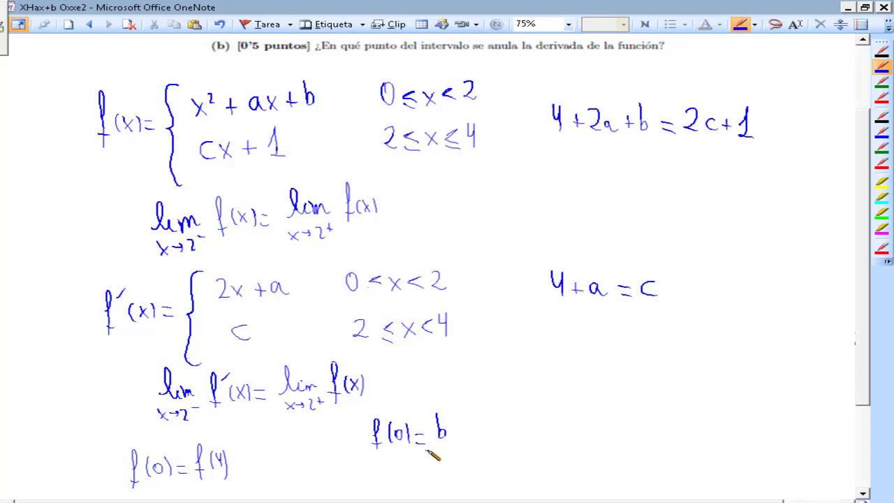
{"action": "left_click_drag", "start_coordinate": [380, 458], "coordinate": [377, 488]}
{"action": "left_click_drag", "start_coordinate": [374, 475], "coordinate": [390, 483]}
{"action": "mouse_move", "coordinate": [399, 464]}
{"action": "left_mouse_down"}
{"action": "mouse_move", "coordinate": [410, 481]}
{"action": "mouse_move", "coordinate": [429, 473]}
{"action": "left_mouse_up"}
{"action": "left_click_drag", "start_coordinate": [420, 481], "coordinate": [448, 462]}
{"action": "mouse_move", "coordinate": [445, 455]}
{"action": "left_mouse_down"}
{"action": "mouse_move", "coordinate": [446, 467]}
{"action": "mouse_move", "coordinate": [476, 464]}
{"action": "left_mouse_up"}
{"action": "left_click_drag", "start_coordinate": [468, 459], "coordinate": [480, 475]}
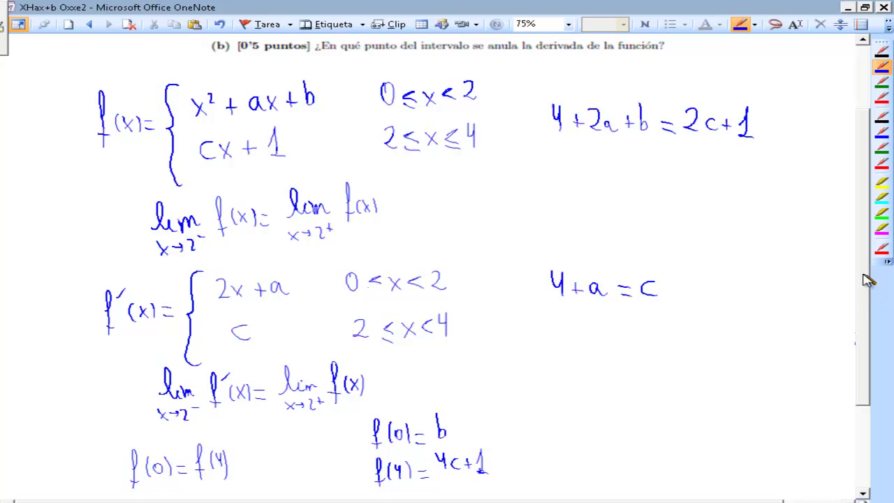
- Write b = 4c+1 to the right of f(0)=b
{"action": "scroll", "coordinate": [873, 297], "scroll_direction": "down", "scroll_amount": 1}
{"action": "scroll", "coordinate": [874, 297], "scroll_direction": "down", "scroll_amount": 1}
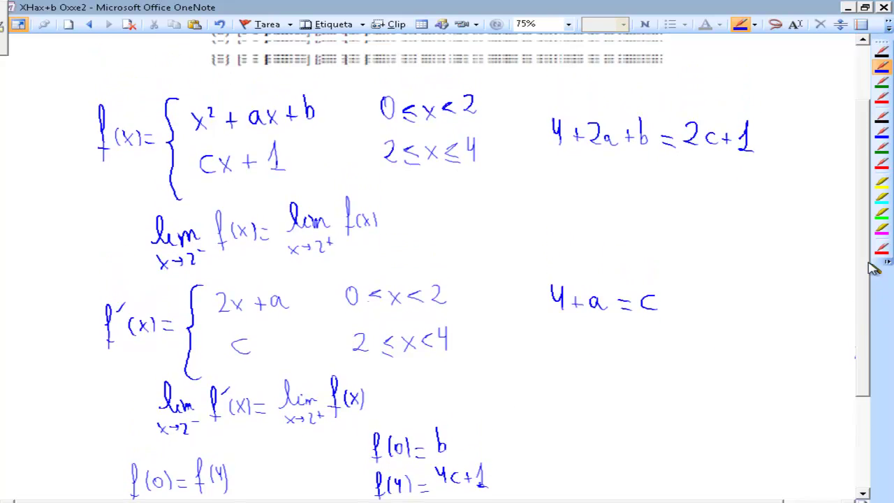
{"action": "scroll", "coordinate": [863, 314], "scroll_direction": "down", "scroll_amount": 1}
{"action": "mouse_move", "coordinate": [596, 349]}
{"action": "left_mouse_down"}
{"action": "mouse_move", "coordinate": [599, 378]}
{"action": "mouse_move", "coordinate": [628, 369]}
{"action": "left_mouse_up"}
{"action": "left_click_drag", "start_coordinate": [615, 377], "coordinate": [650, 368]}
{"action": "mouse_move", "coordinate": [646, 353]}
{"action": "left_mouse_down"}
{"action": "mouse_move", "coordinate": [647, 379]}
{"action": "mouse_move", "coordinate": [693, 371]}
{"action": "left_mouse_up"}
{"action": "mouse_move", "coordinate": [684, 364]}
{"action": "left_mouse_down"}
{"action": "mouse_move", "coordinate": [684, 379]}
{"action": "mouse_move", "coordinate": [710, 380]}
{"action": "left_mouse_up"}
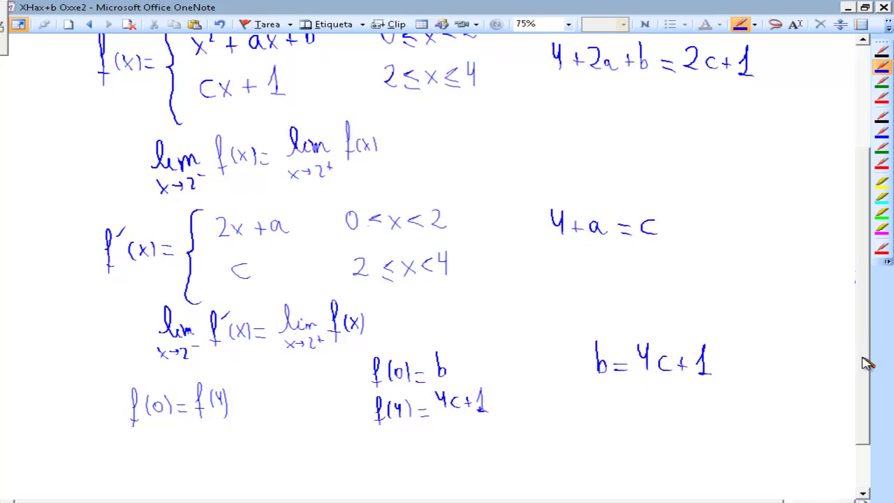
- Start the system at the bottom with 4+2a+b = 2c+1
{"action": "scroll", "coordinate": [864, 359], "scroll_direction": "down", "scroll_amount": 1}
{"action": "mouse_move", "coordinate": [154, 449]}
{"action": "left_mouse_down"}
{"action": "mouse_move", "coordinate": [165, 464]}
{"action": "mouse_move", "coordinate": [183, 457]}
{"action": "left_mouse_up"}
{"action": "mouse_move", "coordinate": [179, 453]}
{"action": "left_mouse_down"}
{"action": "mouse_move", "coordinate": [179, 463]}
{"action": "mouse_move", "coordinate": [231, 459]}
{"action": "mouse_move", "coordinate": [225, 465]}
{"action": "left_mouse_up"}
{"action": "mouse_move", "coordinate": [243, 443]}
{"action": "left_mouse_down"}
{"action": "mouse_move", "coordinate": [246, 462]}
{"action": "mouse_move", "coordinate": [268, 462]}
{"action": "left_mouse_up"}
{"action": "left_click_drag", "start_coordinate": [259, 468], "coordinate": [286, 462]}
{"action": "mouse_move", "coordinate": [294, 454]}
{"action": "left_mouse_down"}
{"action": "mouse_move", "coordinate": [293, 462]}
{"action": "mouse_move", "coordinate": [312, 458]}
{"action": "left_mouse_up"}
{"action": "mouse_move", "coordinate": [307, 451]}
{"action": "left_mouse_down"}
{"action": "mouse_move", "coordinate": [307, 464]}
{"action": "mouse_move", "coordinate": [323, 463]}
{"action": "left_mouse_up"}
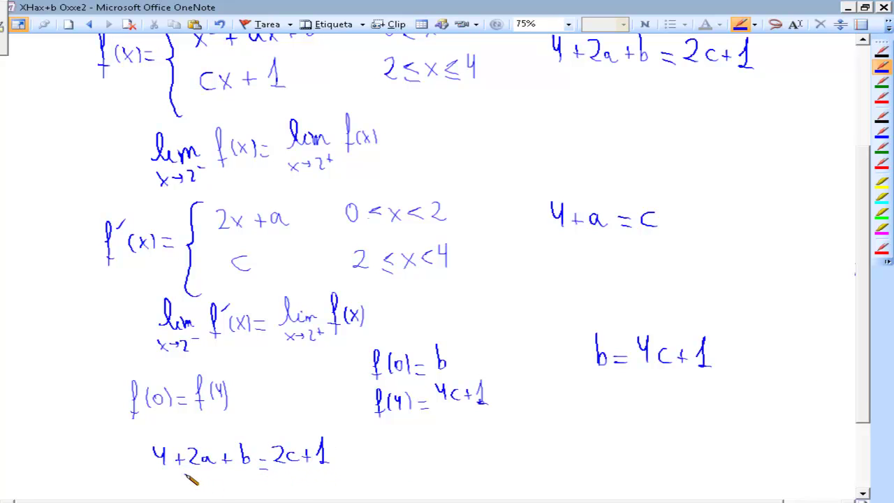
- Add the second system equation 4+a = c
{"action": "left_click_drag", "start_coordinate": [198, 482], "coordinate": [204, 483]}
{"action": "mouse_move", "coordinate": [201, 475]}
{"action": "left_mouse_down"}
{"action": "mouse_move", "coordinate": [201, 490]}
{"action": "mouse_move", "coordinate": [222, 484]}
{"action": "left_mouse_up"}
{"action": "mouse_move", "coordinate": [217, 478]}
{"action": "left_mouse_down"}
{"action": "mouse_move", "coordinate": [216, 490]}
{"action": "mouse_move", "coordinate": [267, 480]}
{"action": "left_mouse_up"}
{"action": "left_click_drag", "start_coordinate": [256, 485], "coordinate": [283, 488]}
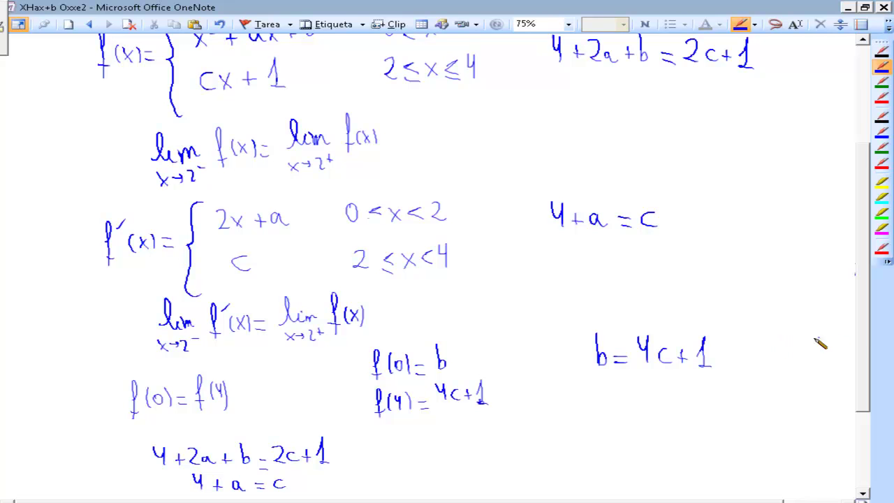
{"action": "mouse_move", "coordinate": [865, 338]}
{"action": "left_mouse_down"}
{"action": "mouse_move", "coordinate": [866, 355]}
{"action": "mouse_move", "coordinate": [847, 377]}
{"action": "left_mouse_up"}
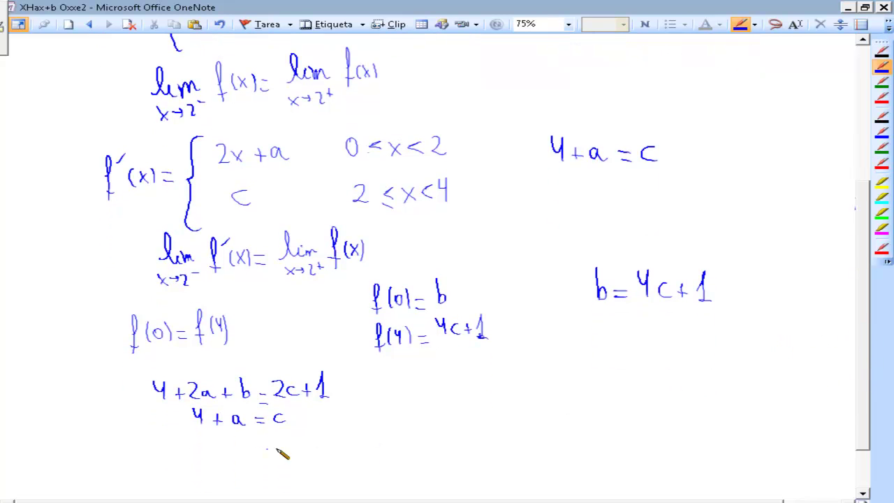
- Add b = 4c+1 as the third equation and bracket the system
{"action": "mouse_move", "coordinate": [203, 437]}
{"action": "left_mouse_down"}
{"action": "mouse_move", "coordinate": [204, 456]}
{"action": "mouse_move", "coordinate": [225, 451]}
{"action": "left_mouse_up"}
{"action": "left_click_drag", "start_coordinate": [216, 456], "coordinate": [225, 456]}
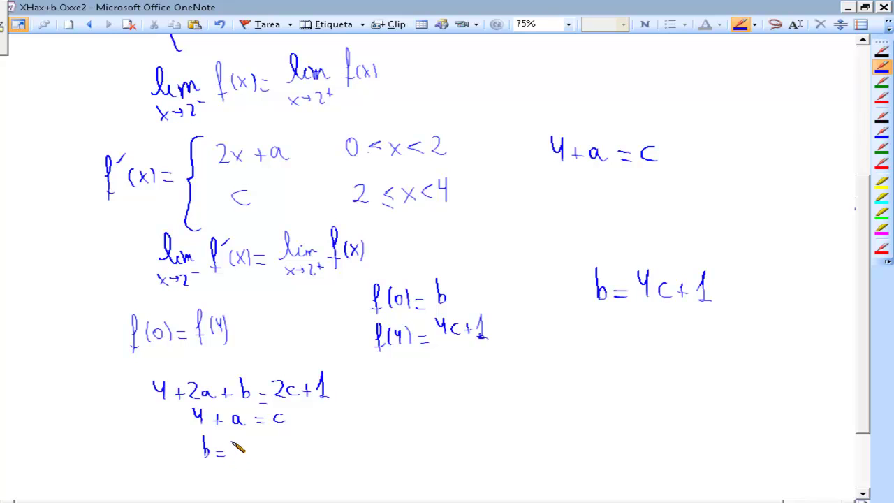
{"action": "left_click_drag", "start_coordinate": [233, 439], "coordinate": [242, 451]}
{"action": "mouse_move", "coordinate": [240, 440]}
{"action": "left_mouse_down"}
{"action": "mouse_move", "coordinate": [241, 457]}
{"action": "mouse_move", "coordinate": [273, 451]}
{"action": "left_mouse_up"}
{"action": "mouse_move", "coordinate": [268, 446]}
{"action": "left_mouse_down"}
{"action": "mouse_move", "coordinate": [267, 456]}
{"action": "mouse_move", "coordinate": [281, 438]}
{"action": "mouse_move", "coordinate": [282, 458]}
{"action": "left_mouse_up"}
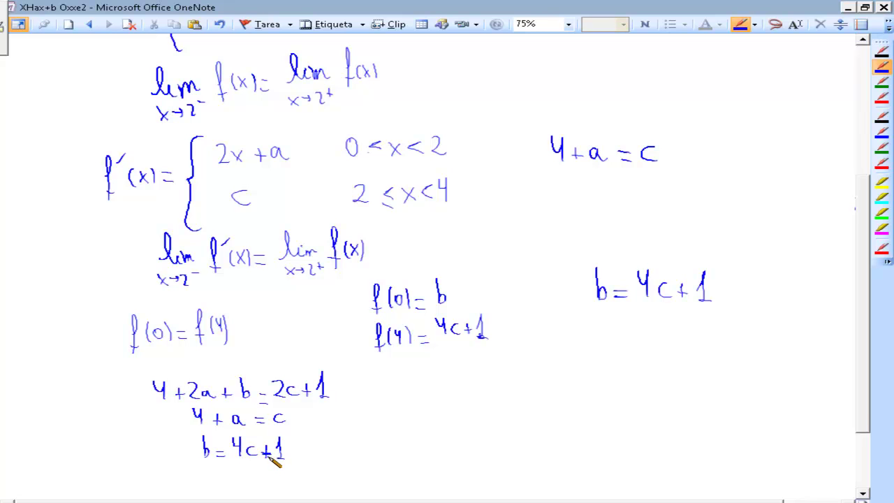
{"action": "mouse_move", "coordinate": [321, 364]}
{"action": "left_mouse_down"}
{"action": "mouse_move", "coordinate": [335, 387]}
{"action": "mouse_move", "coordinate": [312, 472]}
{"action": "left_mouse_up"}
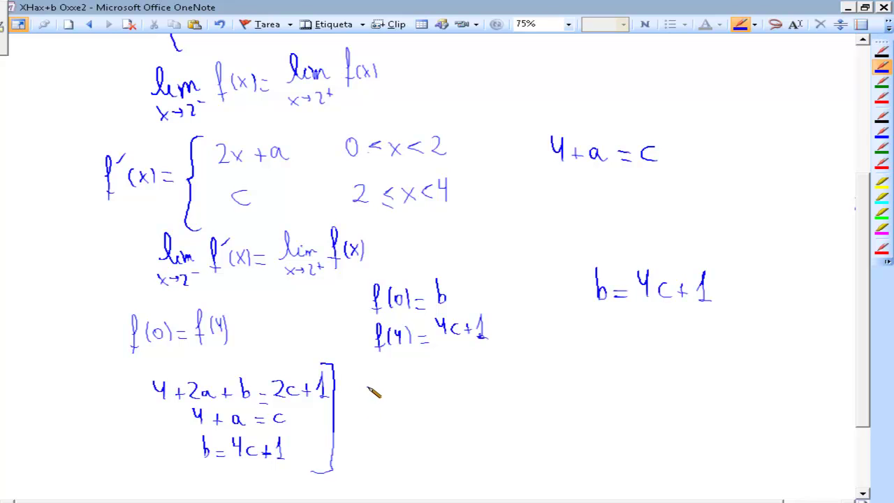
- Rewrite beside it 2a+b-2c = -3 and a-c = -4
{"action": "mouse_move", "coordinate": [363, 382]}
{"action": "left_mouse_down"}
{"action": "mouse_move", "coordinate": [378, 397]}
{"action": "mouse_move", "coordinate": [414, 390]}
{"action": "left_mouse_up"}
{"action": "mouse_move", "coordinate": [408, 385]}
{"action": "left_mouse_down"}
{"action": "mouse_move", "coordinate": [407, 397]}
{"action": "mouse_move", "coordinate": [481, 395]}
{"action": "left_mouse_up"}
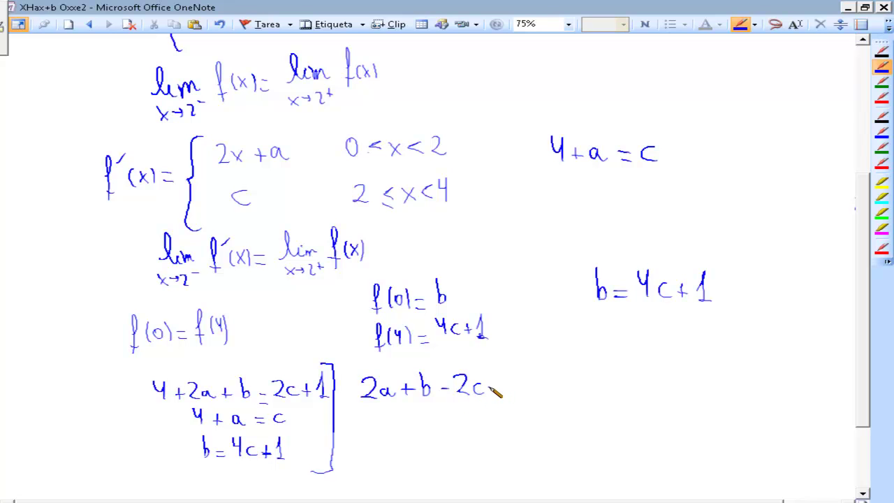
{"action": "left_click_drag", "start_coordinate": [493, 385], "coordinate": [507, 384]}
{"action": "mouse_move", "coordinate": [494, 393]}
{"action": "left_mouse_down"}
{"action": "mouse_move", "coordinate": [526, 385]}
{"action": "mouse_move", "coordinate": [535, 396]}
{"action": "left_mouse_up"}
{"action": "left_click_drag", "start_coordinate": [392, 417], "coordinate": [399, 423]}
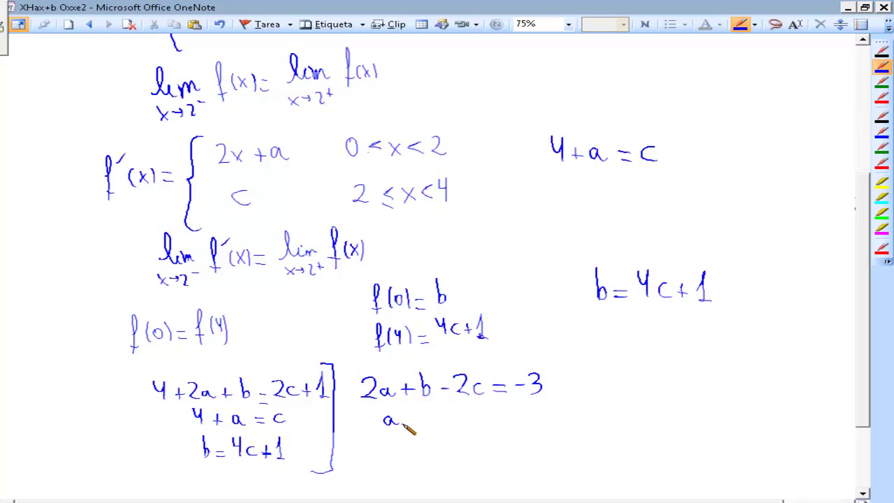
{"action": "mouse_move", "coordinate": [460, 420]}
{"action": "left_mouse_down"}
{"action": "mouse_move", "coordinate": [547, 418]}
{"action": "mouse_move", "coordinate": [542, 425]}
{"action": "left_mouse_up"}
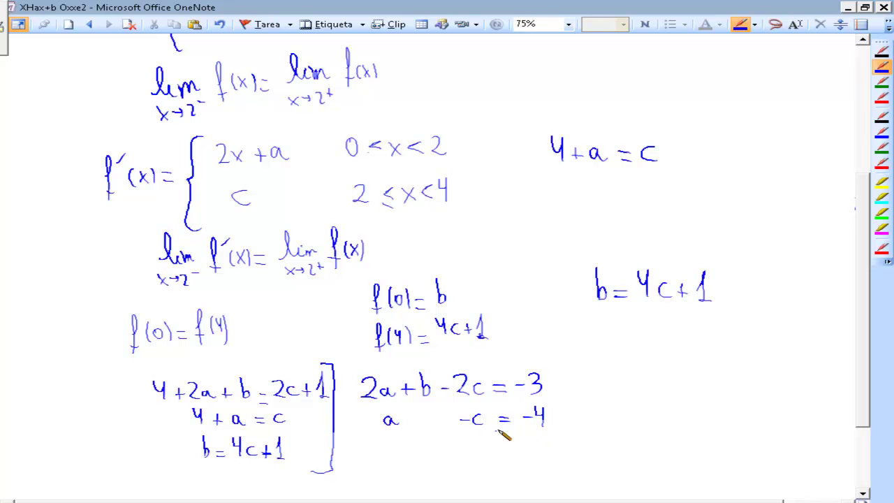
- Write b-4c = 1 and bracket the rewritten three-equation system
{"action": "mouse_move", "coordinate": [425, 434]}
{"action": "left_mouse_down"}
{"action": "mouse_move", "coordinate": [427, 455]}
{"action": "mouse_move", "coordinate": [480, 450]}
{"action": "left_mouse_up"}
{"action": "mouse_move", "coordinate": [476, 441]}
{"action": "left_mouse_down"}
{"action": "mouse_move", "coordinate": [475, 457]}
{"action": "mouse_move", "coordinate": [519, 449]}
{"action": "left_mouse_up"}
{"action": "left_click_drag", "start_coordinate": [503, 455], "coordinate": [536, 459]}
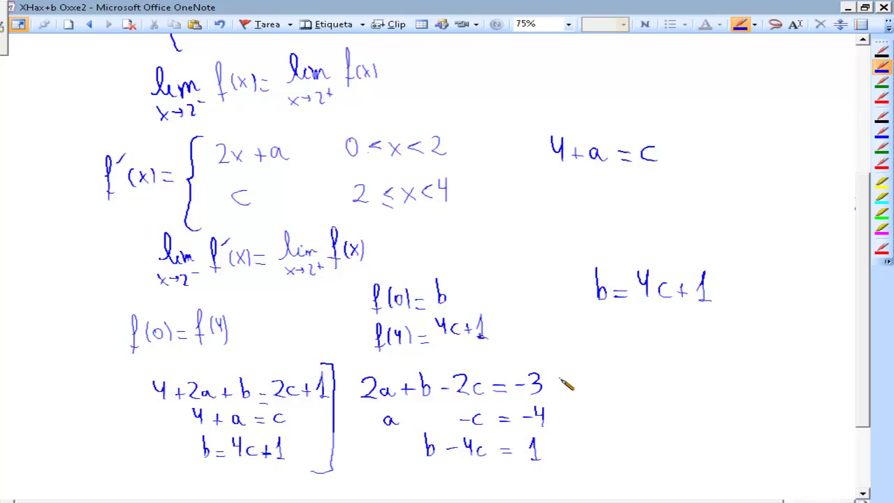
{"action": "left_click_drag", "start_coordinate": [546, 361], "coordinate": [559, 467]}
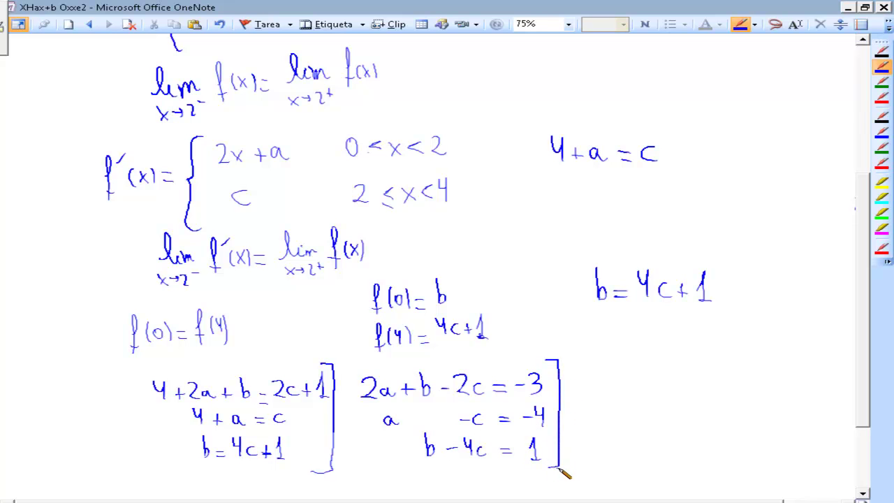
{"action": "left_click_drag", "start_coordinate": [862, 366], "coordinate": [861, 419]}
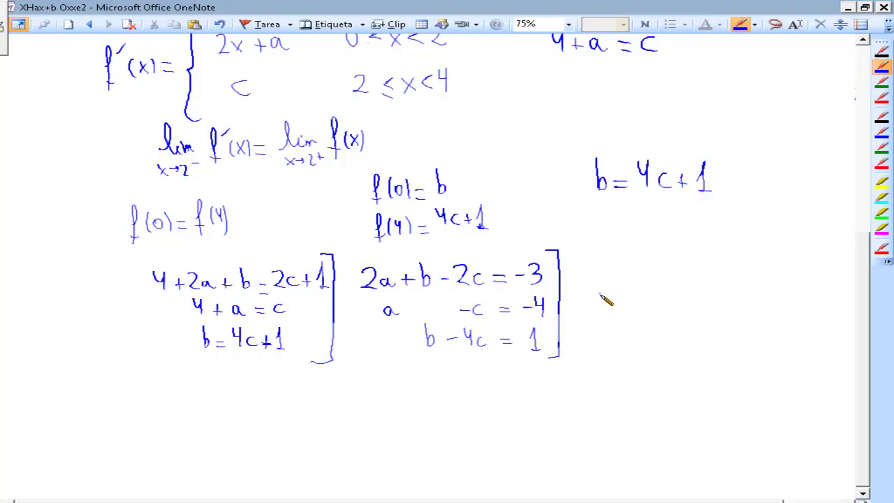
- Isolate the variables as a = -4+c and b = 1+4c beside the system
{"action": "left_click_drag", "start_coordinate": [612, 303], "coordinate": [626, 303]}
{"action": "left_click_drag", "start_coordinate": [613, 311], "coordinate": [679, 314]}
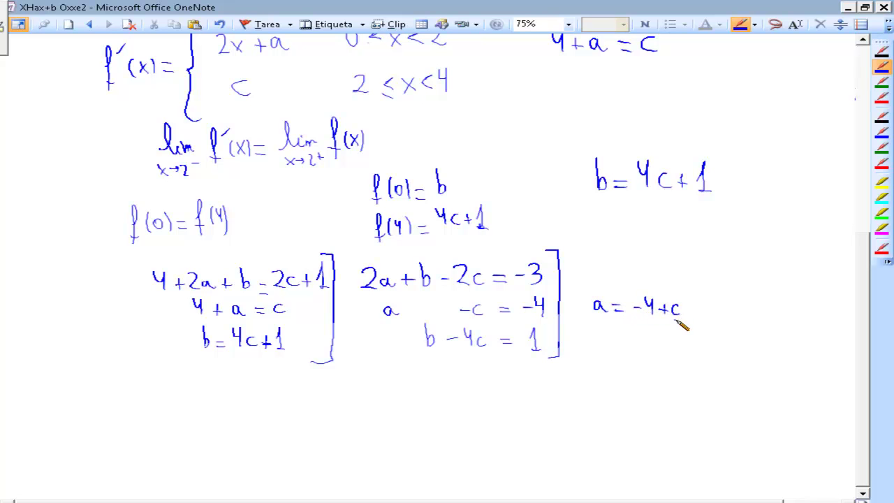
{"action": "mouse_move", "coordinate": [600, 327]}
{"action": "left_mouse_down"}
{"action": "mouse_move", "coordinate": [608, 342]}
{"action": "mouse_move", "coordinate": [625, 336]}
{"action": "left_mouse_up"}
{"action": "mouse_move", "coordinate": [615, 341]}
{"action": "left_mouse_down"}
{"action": "mouse_move", "coordinate": [646, 349]}
{"action": "mouse_move", "coordinate": [668, 341]}
{"action": "left_mouse_up"}
{"action": "mouse_move", "coordinate": [661, 336]}
{"action": "left_mouse_down"}
{"action": "mouse_move", "coordinate": [662, 346]}
{"action": "mouse_move", "coordinate": [681, 348]}
{"action": "left_mouse_up"}
{"action": "left_click_drag", "start_coordinate": [693, 338], "coordinate": [691, 347]}
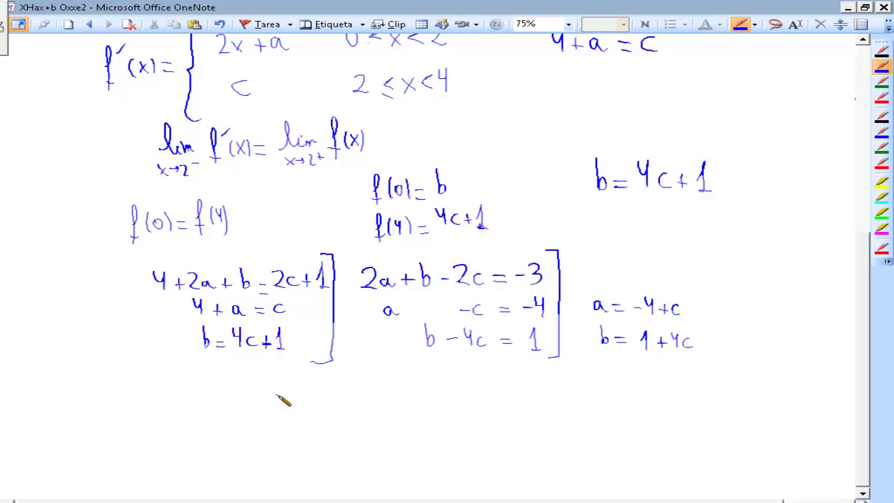
- Substitute into the first equation: 2.(-4+c)+1+4c-2c = -3
{"action": "mouse_move", "coordinate": [260, 386]}
{"action": "left_mouse_down"}
{"action": "mouse_move", "coordinate": [276, 405]}
{"action": "mouse_move", "coordinate": [311, 392]}
{"action": "left_mouse_up"}
{"action": "left_click_drag", "start_coordinate": [311, 385], "coordinate": [311, 397]}
{"action": "left_click_drag", "start_coordinate": [314, 394], "coordinate": [322, 401]}
{"action": "left_click_drag", "start_coordinate": [338, 393], "coordinate": [339, 400]}
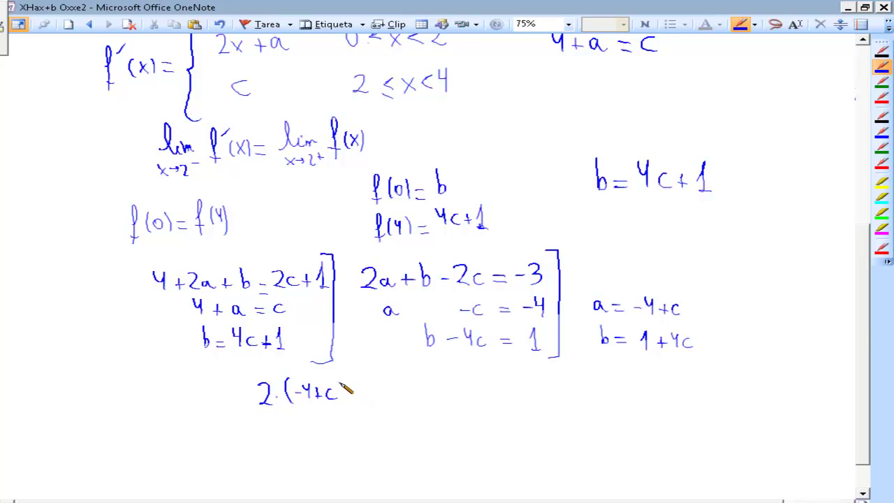
{"action": "left_click_drag", "start_coordinate": [341, 382], "coordinate": [343, 404]}
{"action": "left_click_drag", "start_coordinate": [356, 395], "coordinate": [365, 394]}
{"action": "mouse_move", "coordinate": [360, 387]}
{"action": "left_mouse_down"}
{"action": "mouse_move", "coordinate": [360, 401]}
{"action": "mouse_move", "coordinate": [410, 400]}
{"action": "left_mouse_up"}
{"action": "left_click_drag", "start_coordinate": [418, 390], "coordinate": [415, 392]}
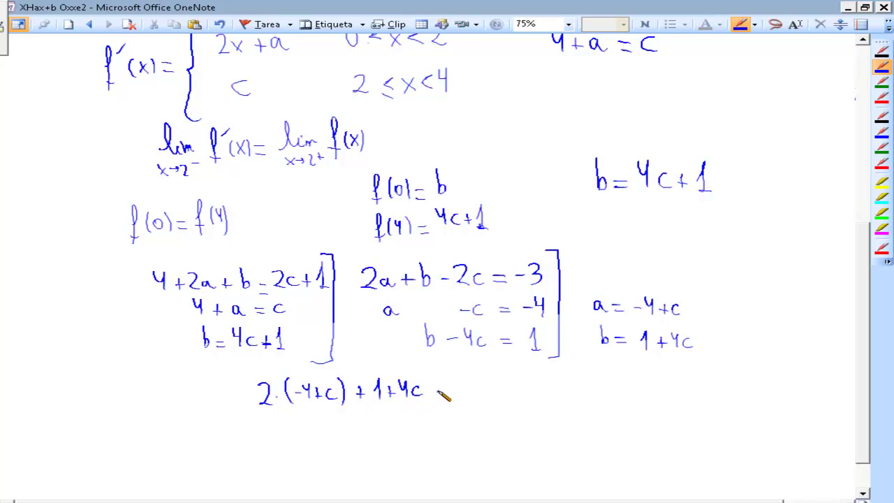
{"action": "left_click_drag", "start_coordinate": [437, 392], "coordinate": [459, 397]}
{"action": "mouse_move", "coordinate": [468, 388]}
{"action": "left_mouse_down"}
{"action": "mouse_move", "coordinate": [461, 397]}
{"action": "mouse_move", "coordinate": [488, 391]}
{"action": "left_mouse_up"}
{"action": "left_click_drag", "start_coordinate": [478, 396], "coordinate": [511, 403]}
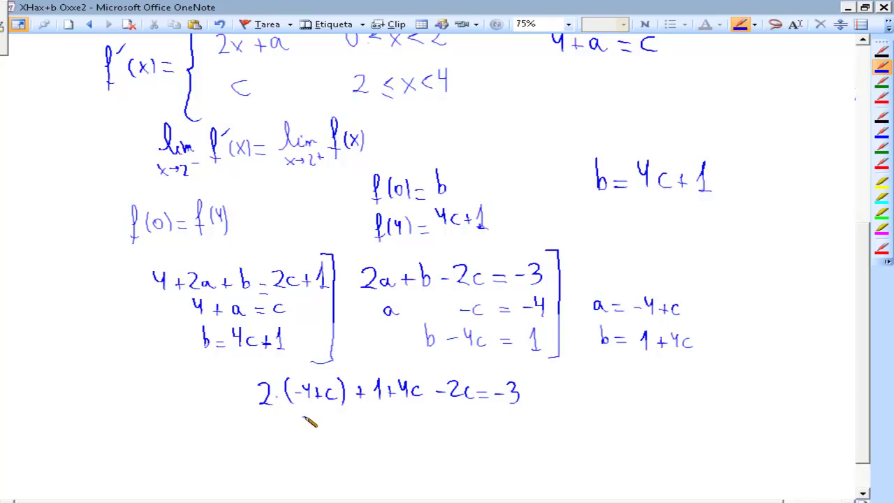
- Expand it to -8+2c+1+4c-2c = -3, fixing the -2c term
{"action": "left_click_drag", "start_coordinate": [277, 433], "coordinate": [328, 432]}
{"action": "mouse_move", "coordinate": [334, 425]}
{"action": "left_mouse_down"}
{"action": "mouse_move", "coordinate": [346, 436]}
{"action": "mouse_move", "coordinate": [383, 431]}
{"action": "left_mouse_up"}
{"action": "mouse_move", "coordinate": [377, 426]}
{"action": "left_mouse_down"}
{"action": "mouse_move", "coordinate": [377, 438]}
{"action": "mouse_move", "coordinate": [413, 434]}
{"action": "left_mouse_up"}
{"action": "mouse_move", "coordinate": [409, 430]}
{"action": "left_mouse_down"}
{"action": "mouse_move", "coordinate": [409, 439]}
{"action": "mouse_move", "coordinate": [427, 436]}
{"action": "left_mouse_up"}
{"action": "mouse_move", "coordinate": [442, 427]}
{"action": "left_mouse_down"}
{"action": "mouse_move", "coordinate": [443, 436]}
{"action": "mouse_move", "coordinate": [475, 436]}
{"action": "left_mouse_up"}
{"action": "left_click_drag", "start_coordinate": [478, 427], "coordinate": [500, 430]}
{"action": "left_click_drag", "start_coordinate": [492, 435], "coordinate": [501, 434]}
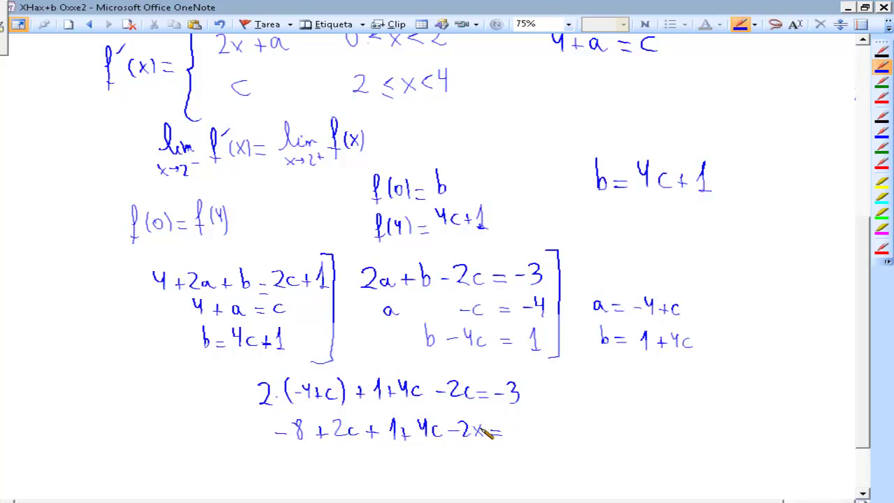
{"action": "mouse_move", "coordinate": [481, 428]}
{"action": "left_mouse_down"}
{"action": "mouse_move", "coordinate": [483, 436]}
{"action": "mouse_move", "coordinate": [524, 438]}
{"action": "left_mouse_up"}
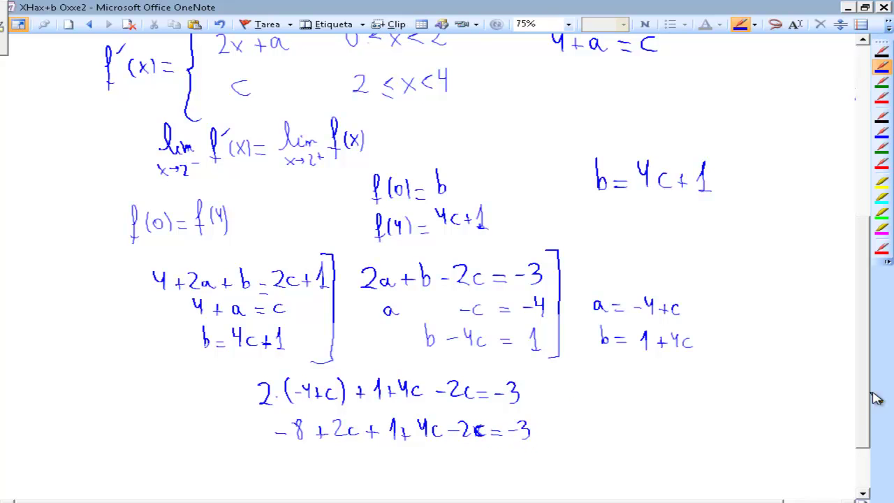
- Write 4c = -3+8-1 below the expansion, underlining the 2c and 4c terms
{"action": "scroll", "coordinate": [872, 409], "scroll_direction": "down", "scroll_amount": 1}
{"action": "scroll", "coordinate": [872, 413], "scroll_direction": "down", "scroll_amount": 2}
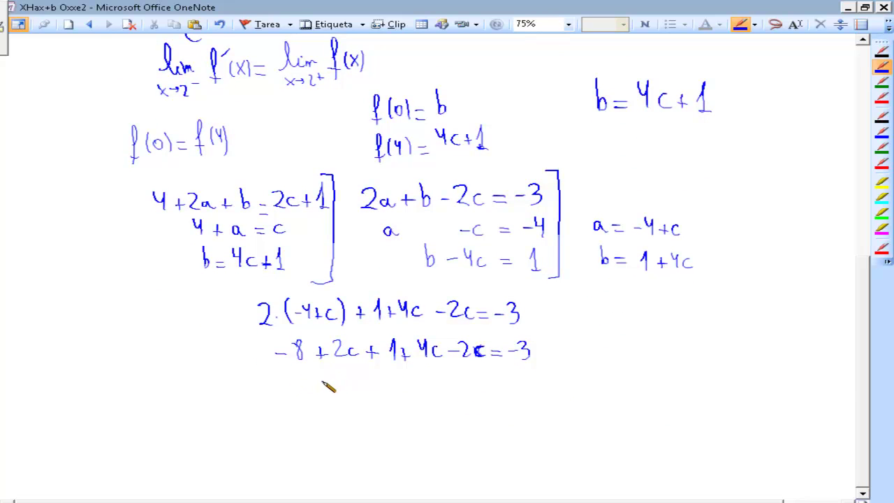
{"action": "mouse_move", "coordinate": [412, 383]}
{"action": "left_mouse_down"}
{"action": "mouse_move", "coordinate": [419, 405]}
{"action": "mouse_move", "coordinate": [439, 404]}
{"action": "left_mouse_up"}
{"action": "mouse_move", "coordinate": [448, 398]}
{"action": "left_mouse_down"}
{"action": "mouse_move", "coordinate": [480, 396]}
{"action": "mouse_move", "coordinate": [490, 405]}
{"action": "left_mouse_up"}
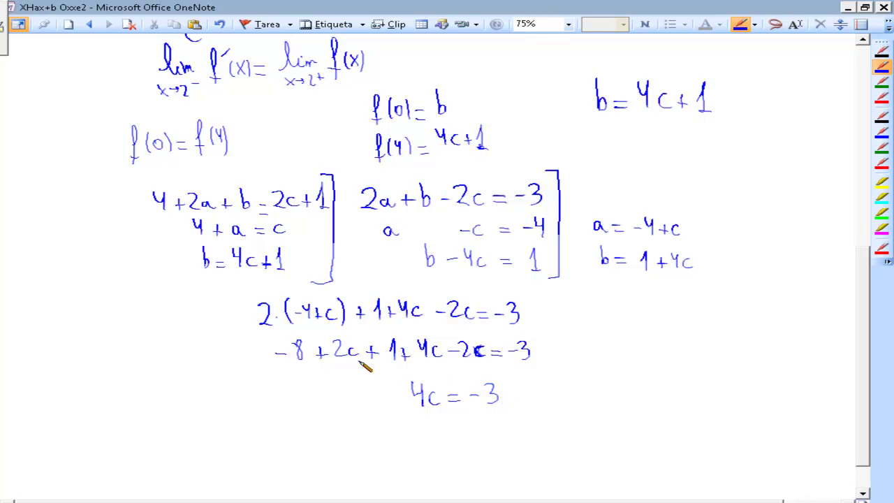
{"action": "left_click_drag", "start_coordinate": [334, 362], "coordinate": [362, 369]}
{"action": "left_click_drag", "start_coordinate": [419, 363], "coordinate": [480, 363]}
{"action": "left_click_drag", "start_coordinate": [506, 395], "coordinate": [518, 395]}
{"action": "mouse_move", "coordinate": [513, 389]}
{"action": "left_mouse_down"}
{"action": "mouse_move", "coordinate": [513, 401]}
{"action": "mouse_move", "coordinate": [529, 391]}
{"action": "mouse_move", "coordinate": [568, 397]}
{"action": "left_mouse_up"}
- Simplify to 4c = 4 and write the circled result c = 1
{"action": "left_click_drag", "start_coordinate": [423, 421], "coordinate": [431, 437]}
{"action": "mouse_move", "coordinate": [442, 429]}
{"action": "left_mouse_down"}
{"action": "mouse_move", "coordinate": [441, 438]}
{"action": "mouse_move", "coordinate": [461, 434]}
{"action": "left_mouse_up"}
{"action": "left_click_drag", "start_coordinate": [463, 439], "coordinate": [453, 436]}
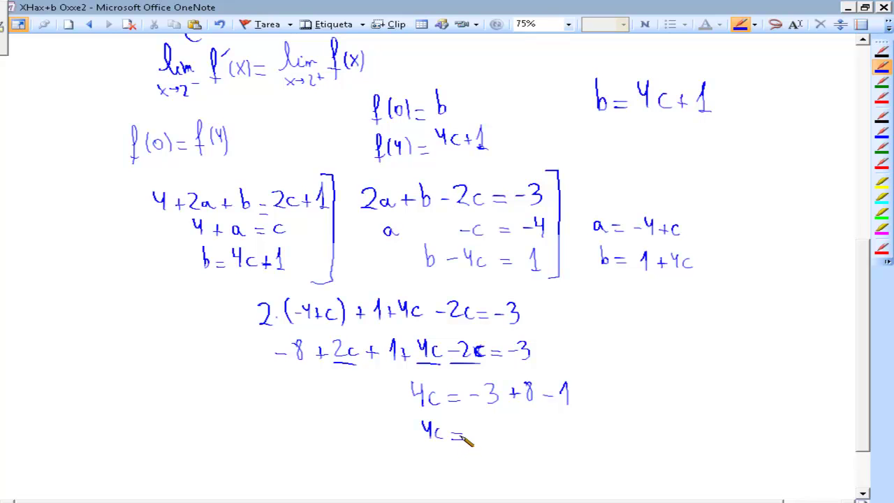
{"action": "left_click_drag", "start_coordinate": [472, 420], "coordinate": [481, 429]}
{"action": "mouse_move", "coordinate": [478, 419]}
{"action": "left_mouse_down"}
{"action": "mouse_move", "coordinate": [478, 438]}
{"action": "mouse_move", "coordinate": [442, 469]}
{"action": "mouse_move", "coordinate": [460, 460]}
{"action": "left_mouse_up"}
{"action": "mouse_move", "coordinate": [449, 466]}
{"action": "left_mouse_down"}
{"action": "mouse_move", "coordinate": [472, 472]}
{"action": "mouse_move", "coordinate": [482, 459]}
{"action": "left_mouse_up"}
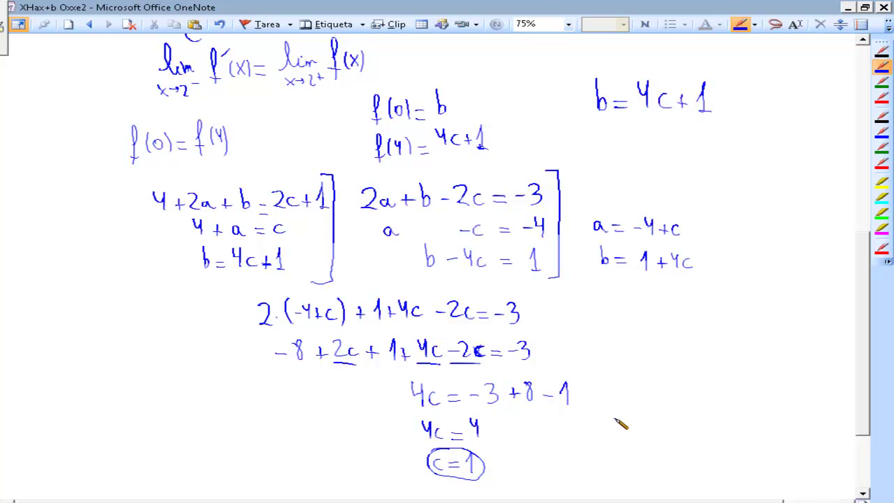
- Bracket the a and b equations and write a = -3 and b = 5 beside them
{"action": "left_click_drag", "start_coordinate": [689, 211], "coordinate": [697, 284]}
{"action": "left_click_drag", "start_coordinate": [729, 223], "coordinate": [731, 231]}
{"action": "left_click_drag", "start_coordinate": [739, 223], "coordinate": [751, 230]}
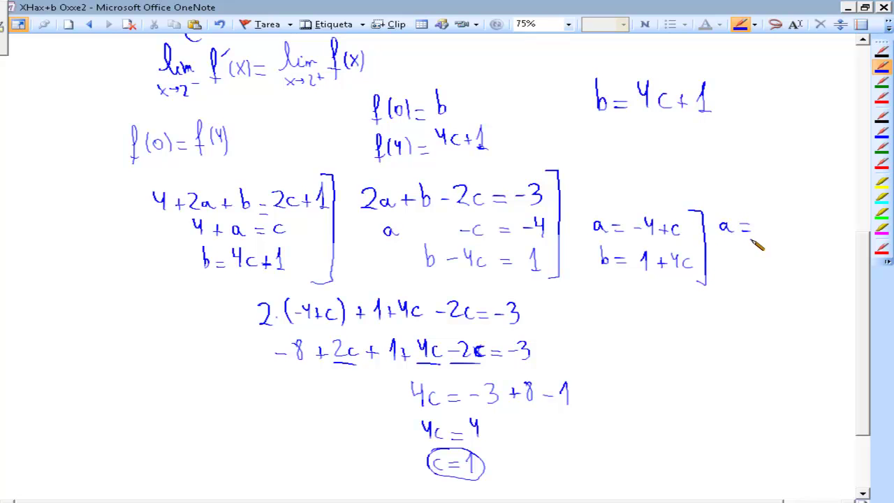
{"action": "left_click_drag", "start_coordinate": [757, 229], "coordinate": [776, 239]}
{"action": "mouse_move", "coordinate": [724, 253]}
{"action": "left_mouse_down"}
{"action": "mouse_move", "coordinate": [729, 270]}
{"action": "mouse_move", "coordinate": [745, 272]}
{"action": "left_mouse_up"}
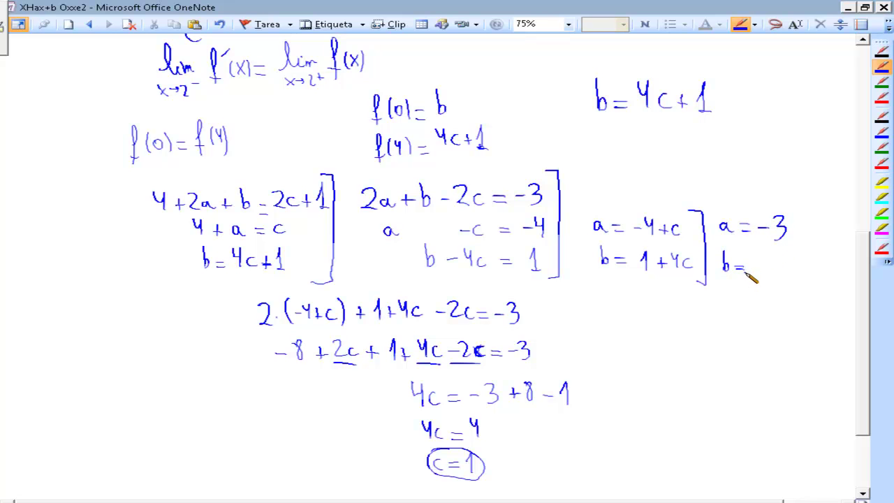
{"action": "left_click_drag", "start_coordinate": [763, 256], "coordinate": [753, 270]}
{"action": "left_click_drag", "start_coordinate": [865, 300], "coordinate": [858, 120]}
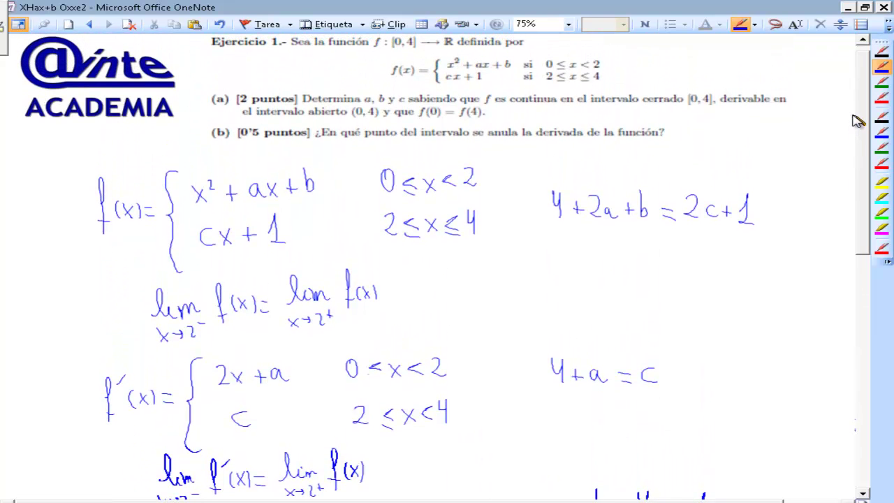
{"action": "left_click_drag", "start_coordinate": [859, 120], "coordinate": [860, 123]}
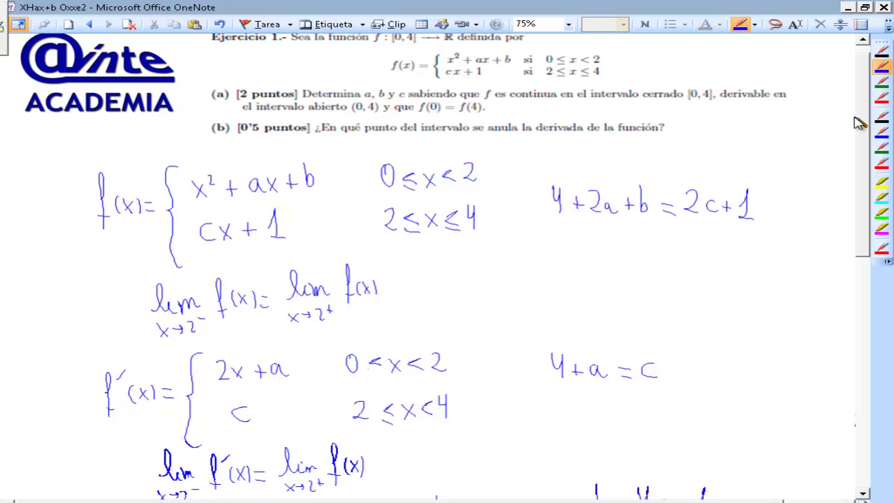
{"action": "mouse_move", "coordinate": [860, 123]}
{"action": "left_mouse_down"}
{"action": "mouse_move", "coordinate": [846, 331]}
{"action": "mouse_move", "coordinate": [855, 234]}
{"action": "left_mouse_up"}
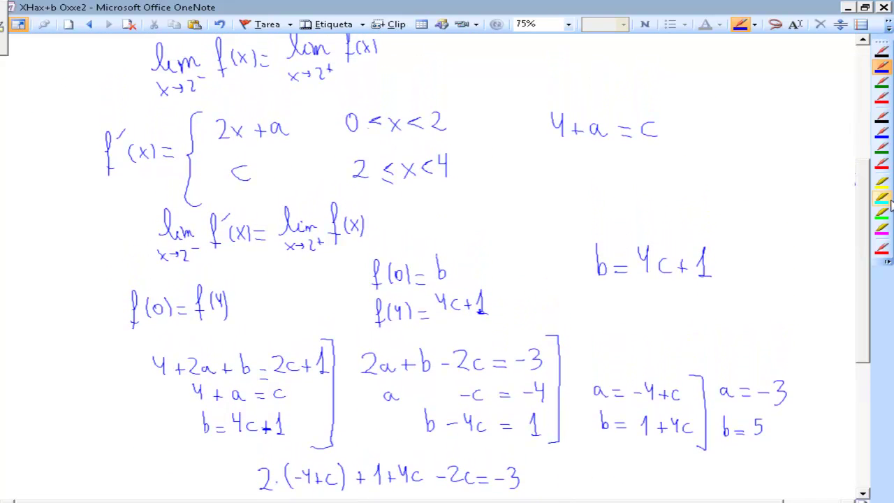
- Write f'(x) = with a curly brace in red ink
{"action": "left_click", "coordinate": [882, 99]}
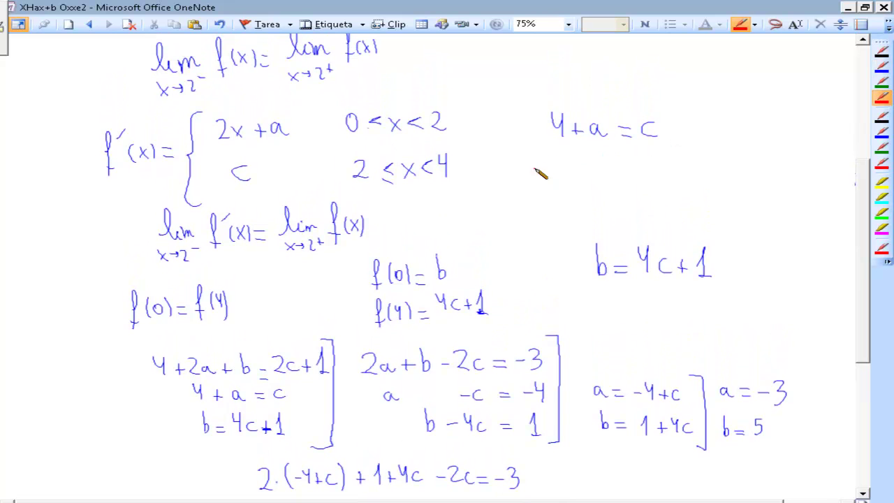
{"action": "mouse_move", "coordinate": [518, 165]}
{"action": "left_mouse_down"}
{"action": "mouse_move", "coordinate": [515, 201]}
{"action": "mouse_move", "coordinate": [530, 165]}
{"action": "left_mouse_up"}
{"action": "mouse_move", "coordinate": [536, 175]}
{"action": "left_mouse_down"}
{"action": "mouse_move", "coordinate": [535, 188]}
{"action": "mouse_move", "coordinate": [549, 186]}
{"action": "left_mouse_up"}
{"action": "mouse_move", "coordinate": [549, 178]}
{"action": "left_mouse_down"}
{"action": "mouse_move", "coordinate": [543, 186]}
{"action": "mouse_move", "coordinate": [551, 189]}
{"action": "left_mouse_up"}
{"action": "left_click_drag", "start_coordinate": [557, 180], "coordinate": [567, 179]}
{"action": "left_click_drag", "start_coordinate": [557, 185], "coordinate": [569, 185]}
{"action": "mouse_move", "coordinate": [590, 152]}
{"action": "left_mouse_down"}
{"action": "mouse_move", "coordinate": [577, 222]}
{"action": "mouse_move", "coordinate": [589, 226]}
{"action": "left_mouse_up"}
- Write the first derivative piece 2x-3 for 0 < x < 2
{"action": "mouse_move", "coordinate": [598, 163]}
{"action": "left_mouse_down"}
{"action": "mouse_move", "coordinate": [623, 174]}
{"action": "mouse_move", "coordinate": [615, 175]}
{"action": "left_mouse_up"}
{"action": "mouse_move", "coordinate": [863, 275]}
{"action": "left_mouse_down"}
{"action": "mouse_move", "coordinate": [866, 320]}
{"action": "mouse_move", "coordinate": [873, 285]}
{"action": "left_mouse_up"}
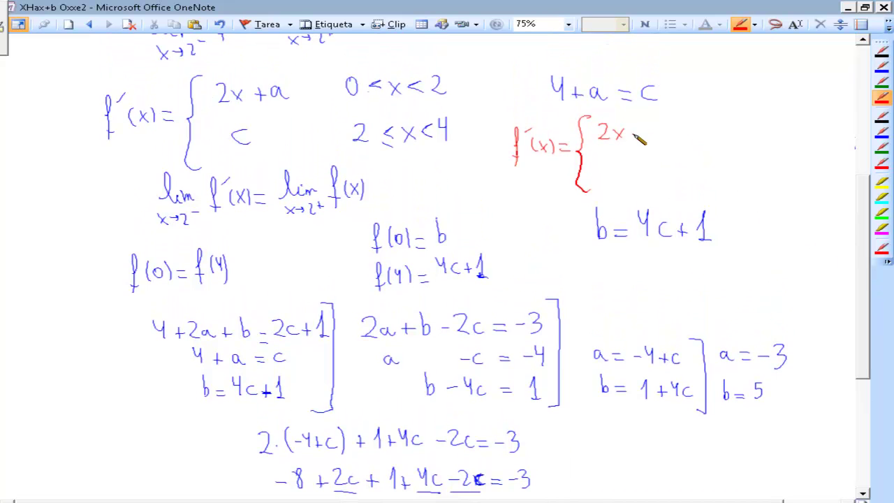
{"action": "mouse_move", "coordinate": [637, 135]}
{"action": "left_mouse_down"}
{"action": "mouse_move", "coordinate": [655, 135]}
{"action": "mouse_move", "coordinate": [654, 151]}
{"action": "left_mouse_up"}
{"action": "left_click_drag", "start_coordinate": [704, 122], "coordinate": [743, 138]}
{"action": "mouse_move", "coordinate": [743, 128]}
{"action": "left_mouse_down"}
{"action": "mouse_move", "coordinate": [734, 138]}
{"action": "mouse_move", "coordinate": [760, 138]}
{"action": "left_mouse_up"}
{"action": "left_click_drag", "start_coordinate": [766, 125], "coordinate": [776, 138]}
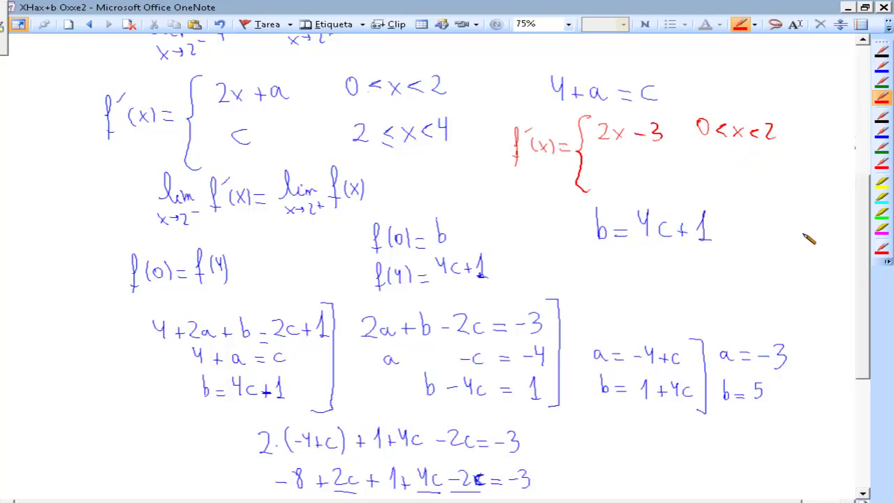
{"action": "mouse_move", "coordinate": [867, 258]}
{"action": "left_mouse_down"}
{"action": "mouse_move", "coordinate": [865, 329]}
{"action": "mouse_move", "coordinate": [865, 274]}
{"action": "left_mouse_up"}
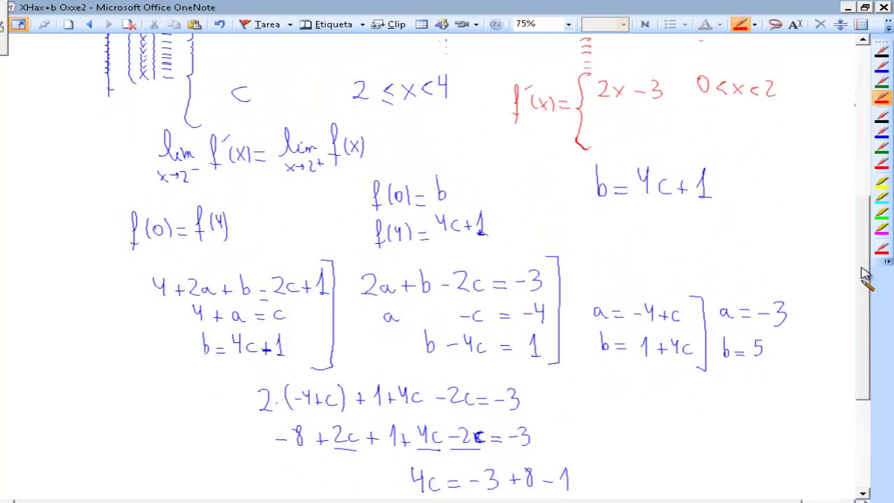
- Write the second piece 1 for 2 < x < 4 and bracket the red derivative
{"action": "left_click_drag", "start_coordinate": [609, 150], "coordinate": [619, 161]}
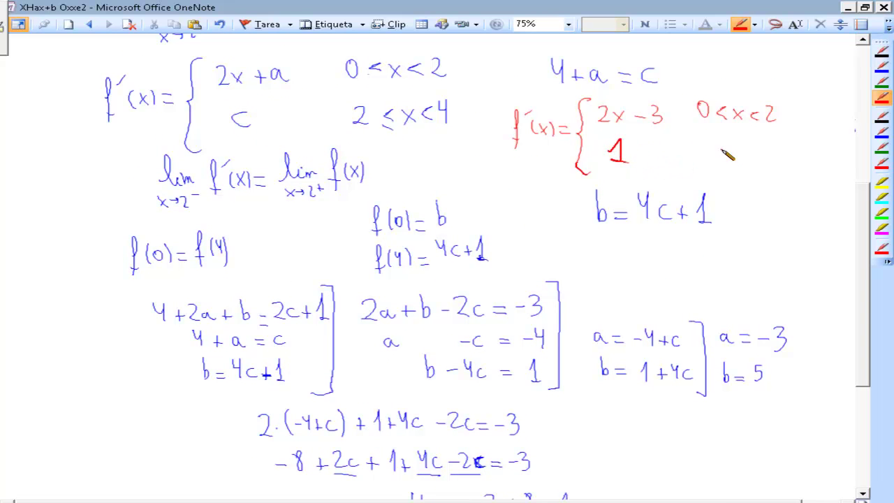
{"action": "mouse_move", "coordinate": [705, 149]}
{"action": "left_mouse_down"}
{"action": "mouse_move", "coordinate": [714, 161]}
{"action": "mouse_move", "coordinate": [758, 158]}
{"action": "left_mouse_up"}
{"action": "mouse_move", "coordinate": [758, 148]}
{"action": "left_mouse_down"}
{"action": "mouse_move", "coordinate": [750, 159]}
{"action": "mouse_move", "coordinate": [790, 153]}
{"action": "mouse_move", "coordinate": [788, 160]}
{"action": "left_mouse_up"}
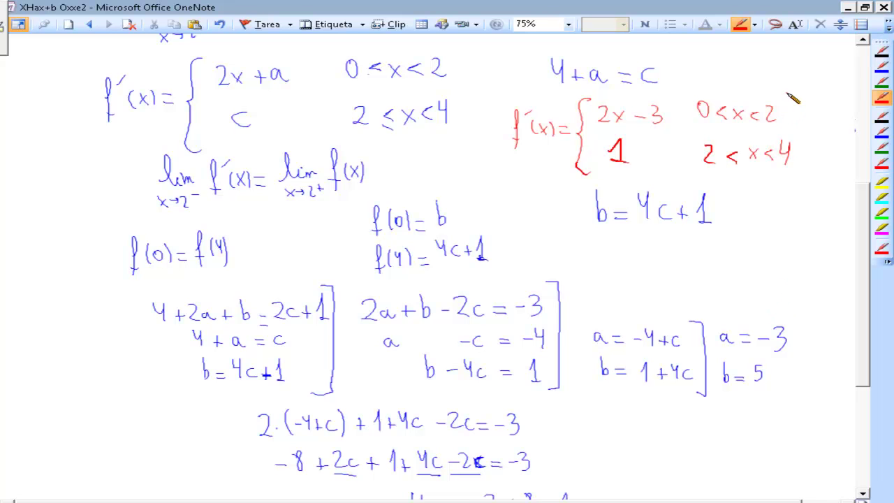
{"action": "left_click_drag", "start_coordinate": [777, 92], "coordinate": [777, 178]}
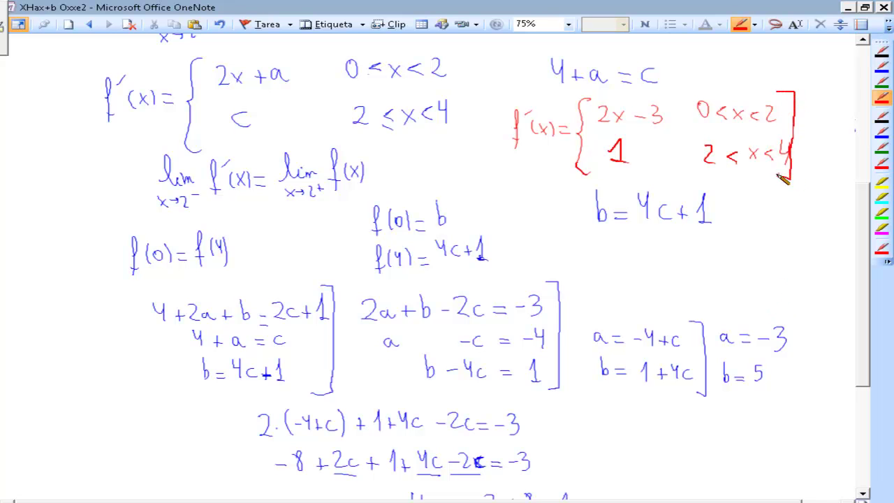
{"action": "left_click_drag", "start_coordinate": [784, 148], "coordinate": [785, 164]}
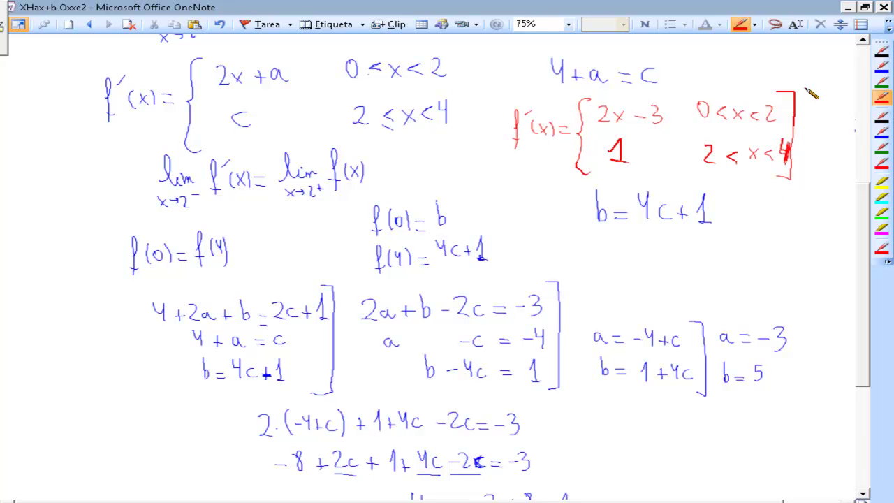
- Draw an arrow to 2x-3 = 0 giving circled x = 3/2, then exit pen mode
{"action": "mouse_move", "coordinate": [685, 97]}
{"action": "left_mouse_down"}
{"action": "mouse_move", "coordinate": [717, 63]}
{"action": "mouse_move", "coordinate": [739, 70]}
{"action": "left_mouse_up"}
{"action": "left_click_drag", "start_coordinate": [743, 60], "coordinate": [753, 69]}
{"action": "mouse_move", "coordinate": [753, 60]}
{"action": "left_mouse_down"}
{"action": "mouse_move", "coordinate": [744, 69]}
{"action": "mouse_move", "coordinate": [761, 65]}
{"action": "left_mouse_up"}
{"action": "mouse_move", "coordinate": [763, 56]}
{"action": "left_mouse_down"}
{"action": "mouse_move", "coordinate": [764, 69]}
{"action": "mouse_move", "coordinate": [793, 59]}
{"action": "mouse_move", "coordinate": [801, 73]}
{"action": "left_mouse_up"}
{"action": "mouse_move", "coordinate": [809, 60]}
{"action": "left_mouse_down"}
{"action": "mouse_move", "coordinate": [819, 70]}
{"action": "mouse_move", "coordinate": [844, 54]}
{"action": "left_mouse_up"}
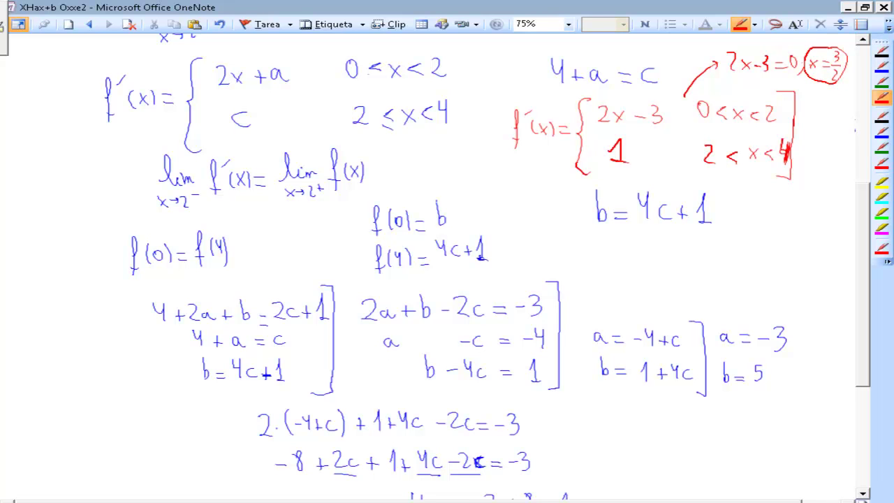
{"action": "key", "text": "Escape"}
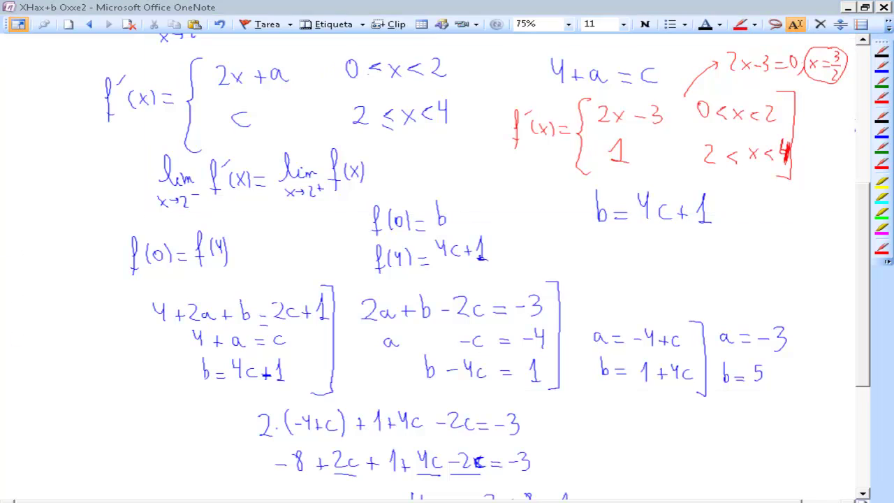